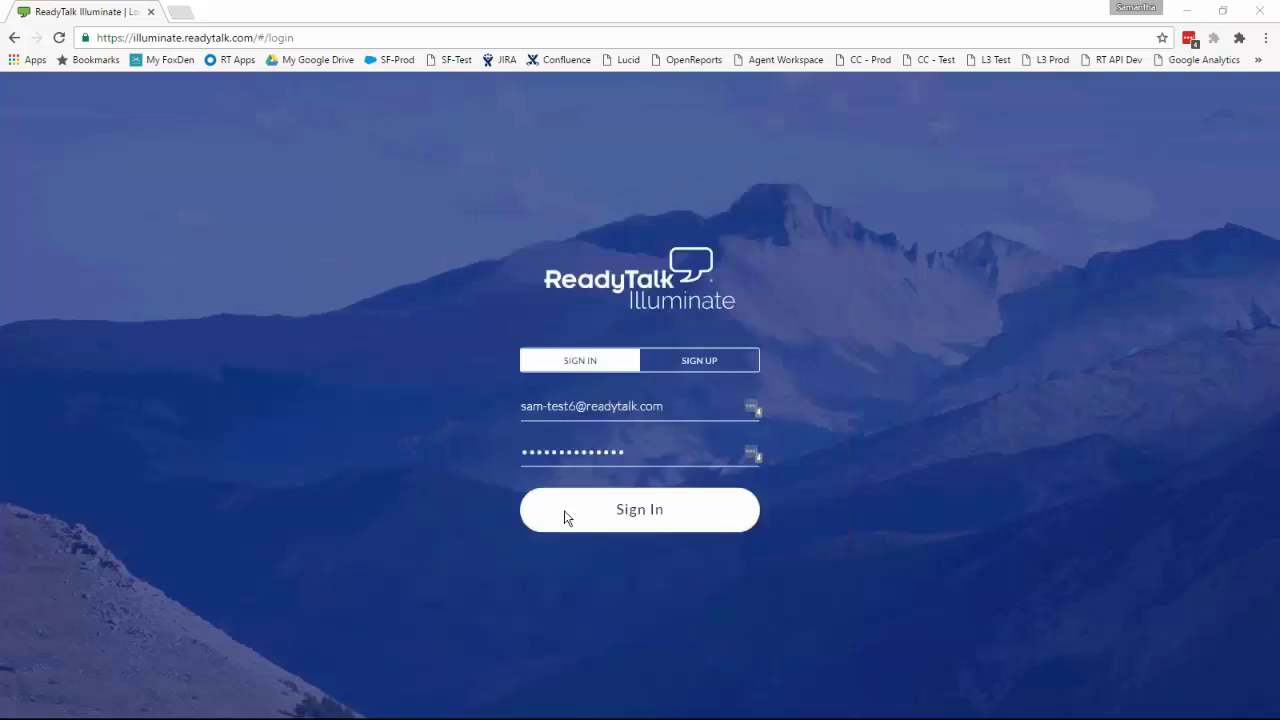
Step: Sign in to ReadyTalk Illuminate and land on the empty Events I'm Hosting page
click(564, 517)
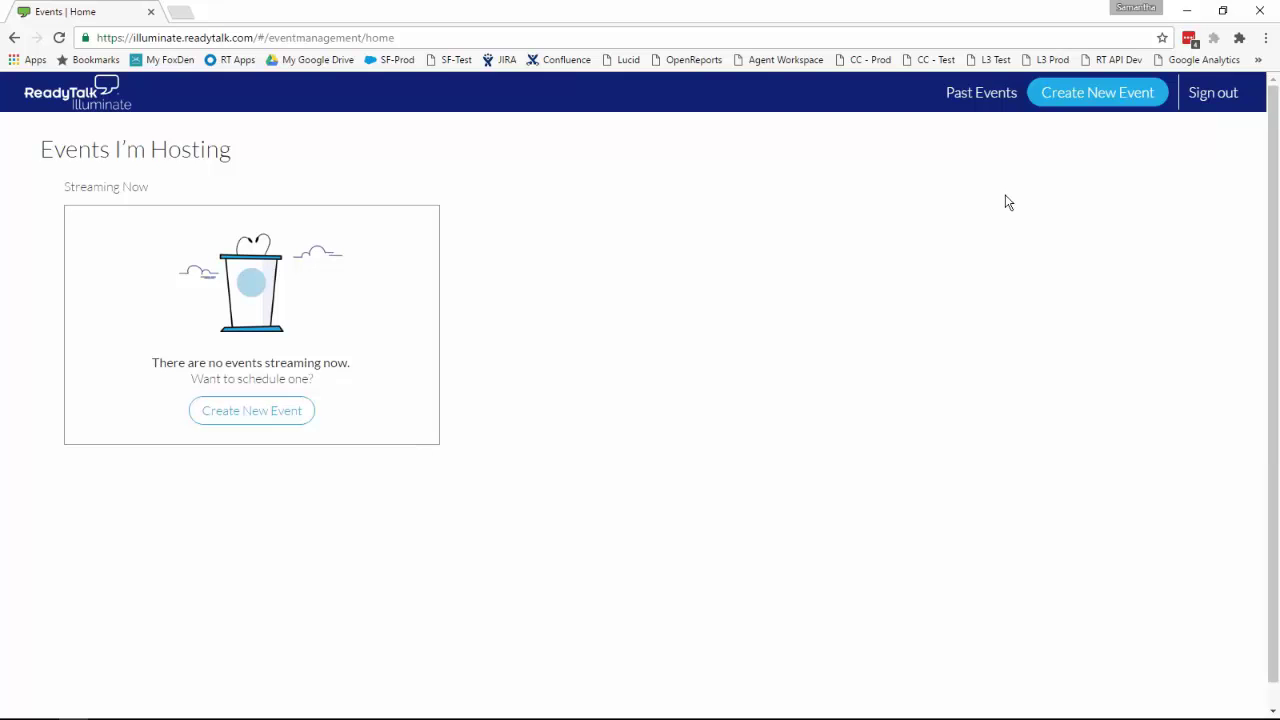
Step: Create a new event titled 'My Event #1' and bring up the recordings sign-in
click(1087, 100)
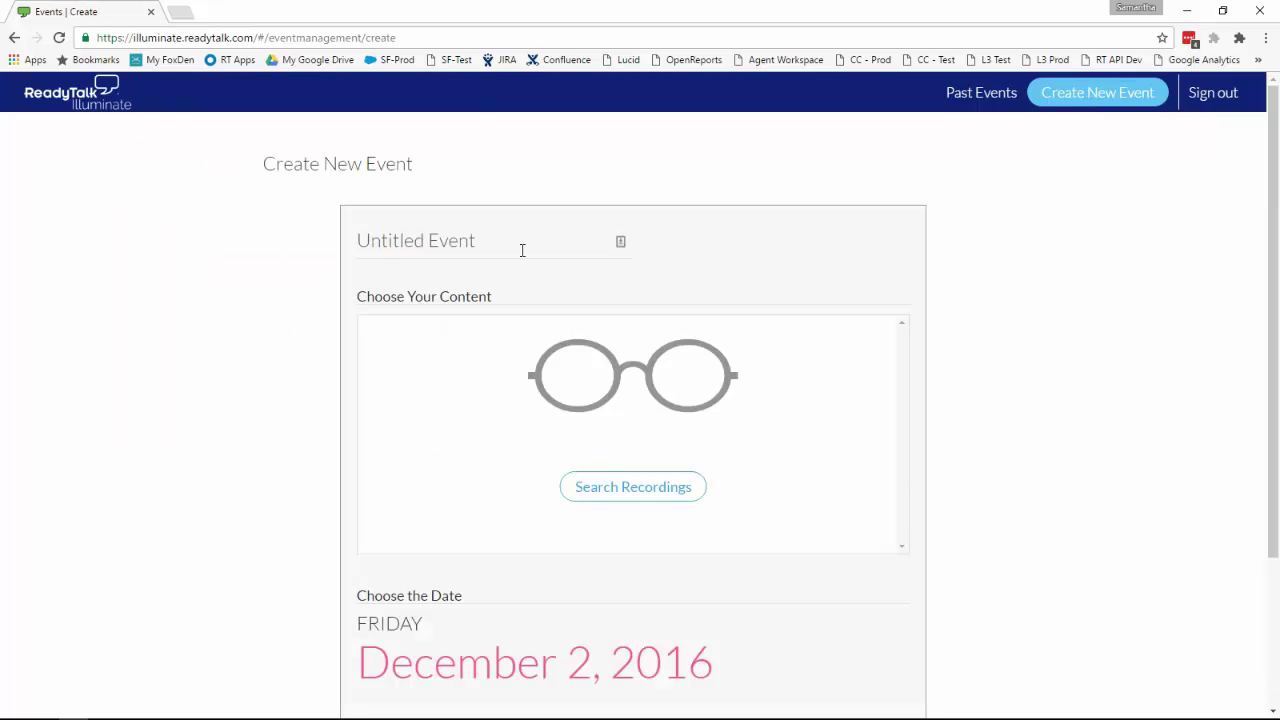
click(522, 250)
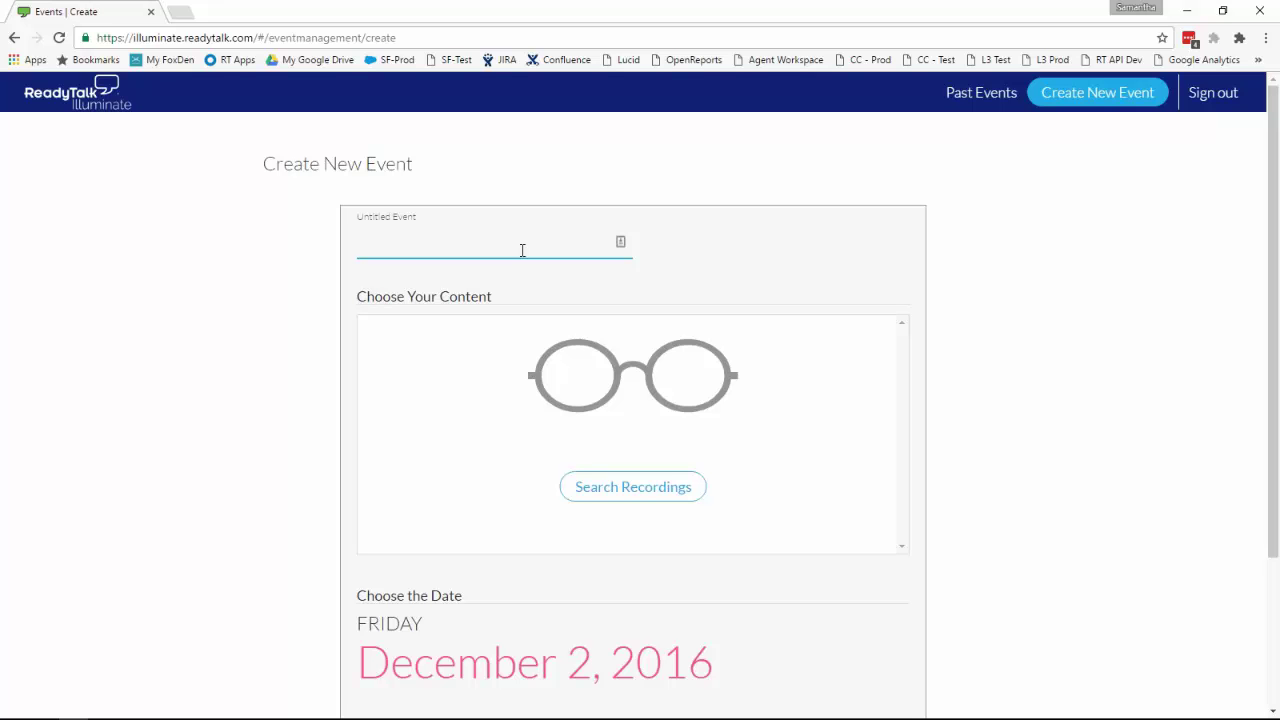
text(My Event #1)
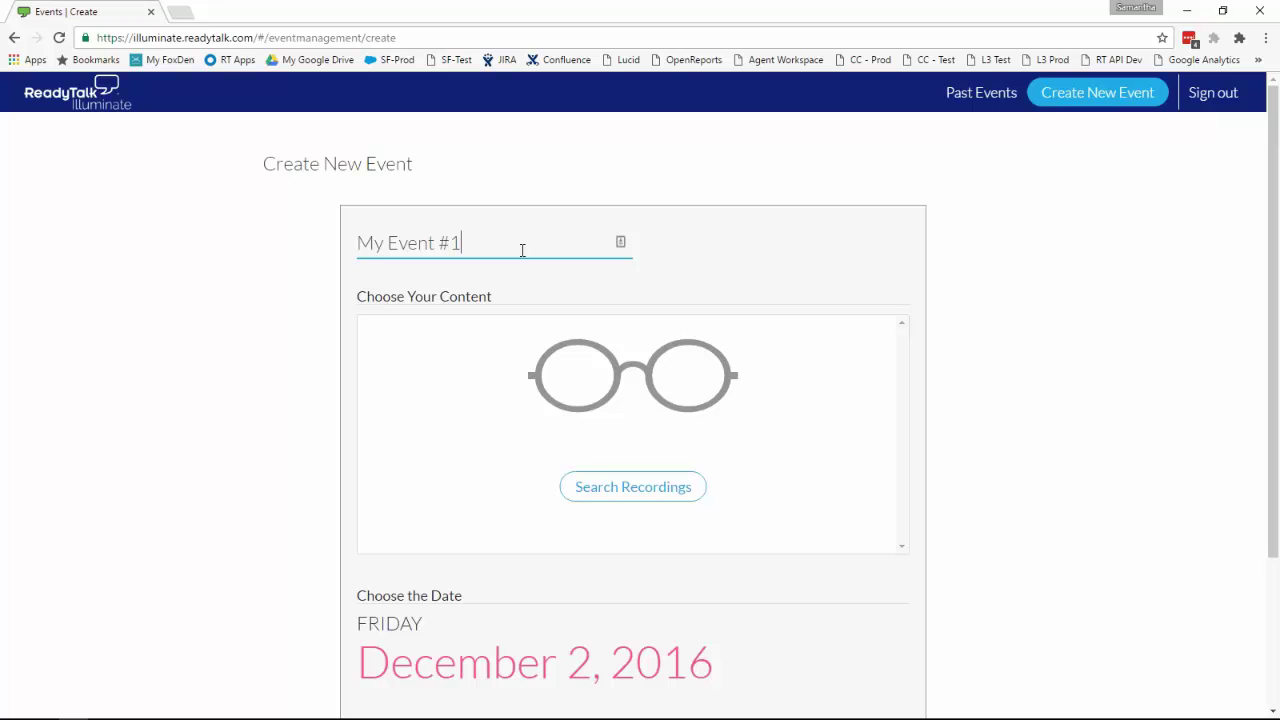
click(597, 489)
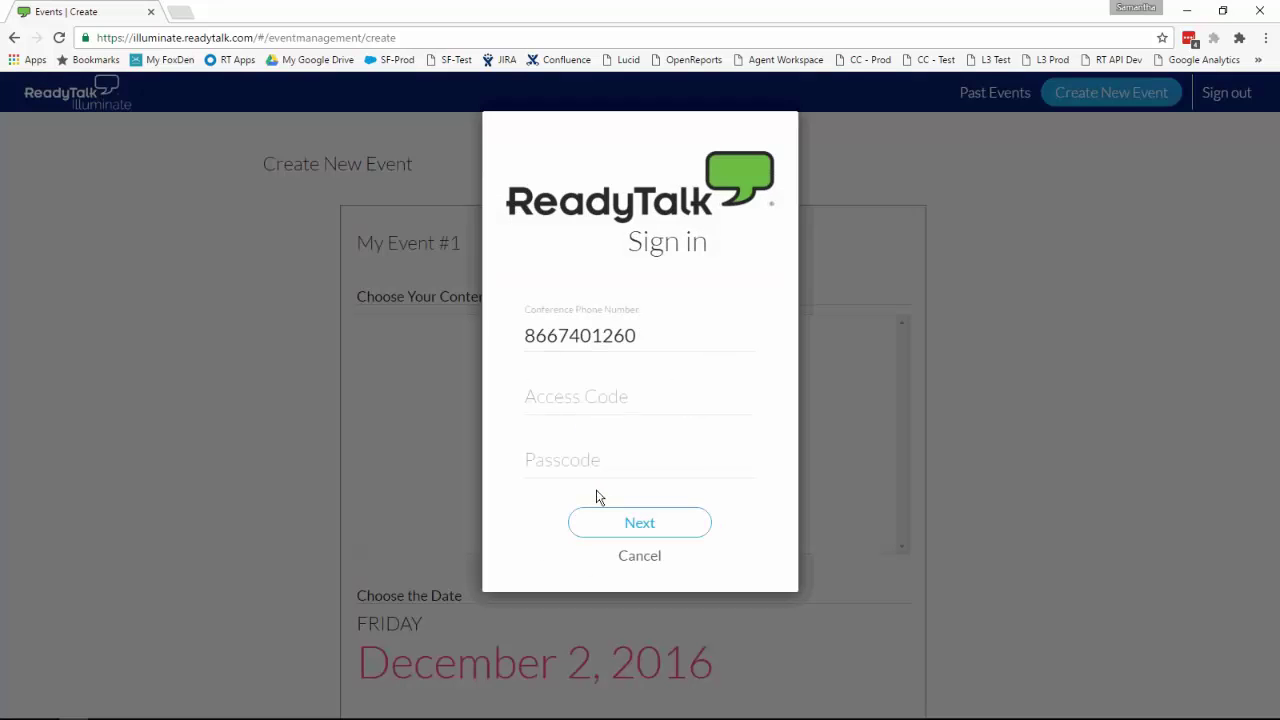
Step: Sign in with the conference access code and passcode to list available recordings
click(558, 403)
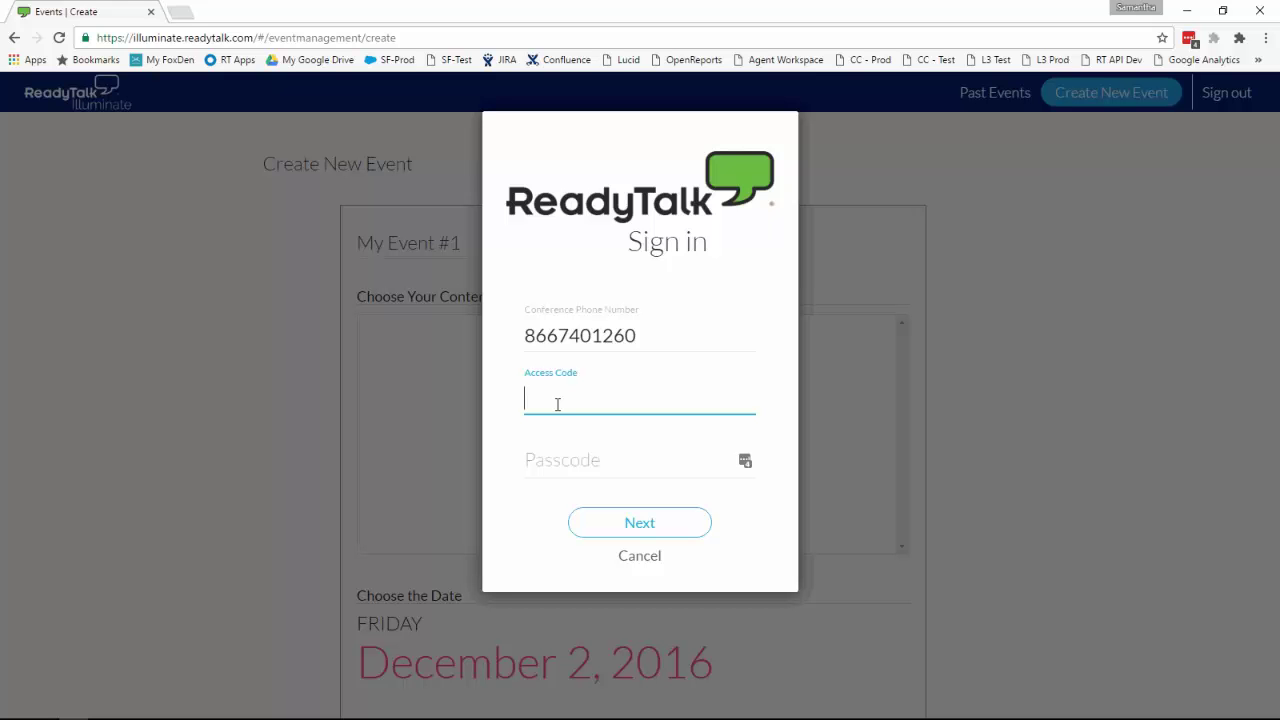
key(Tab)
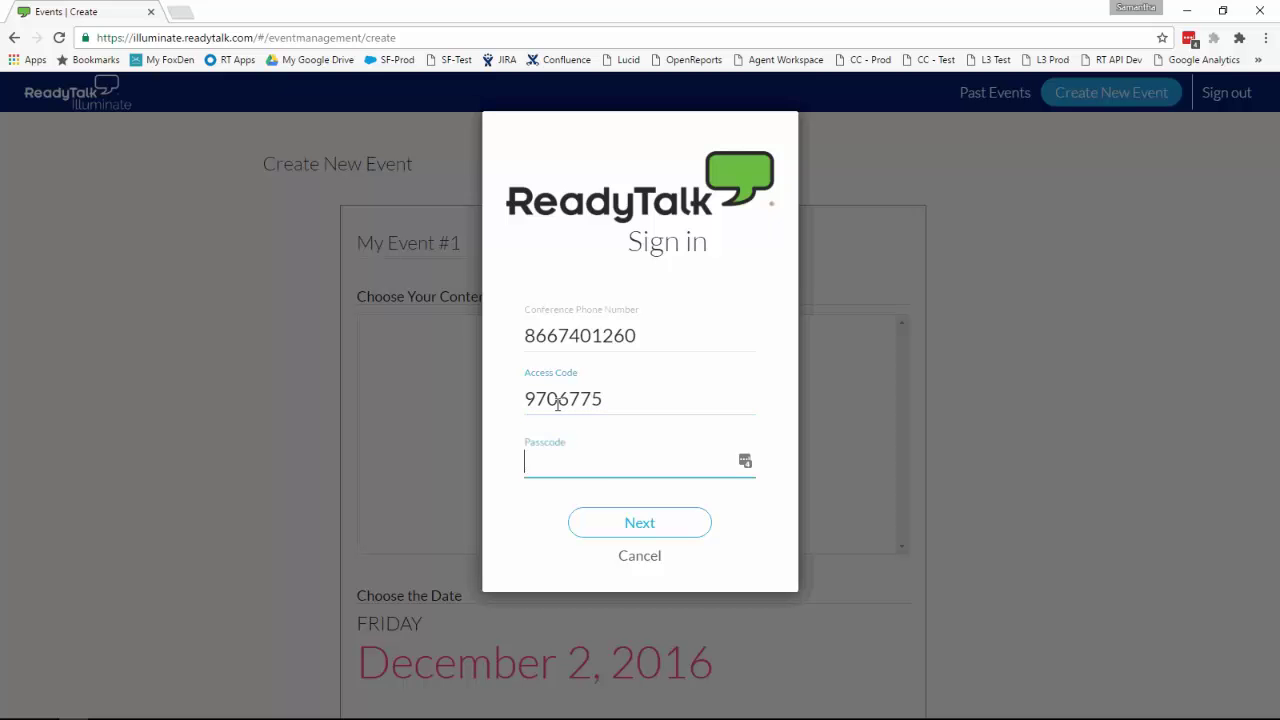
text(1234)
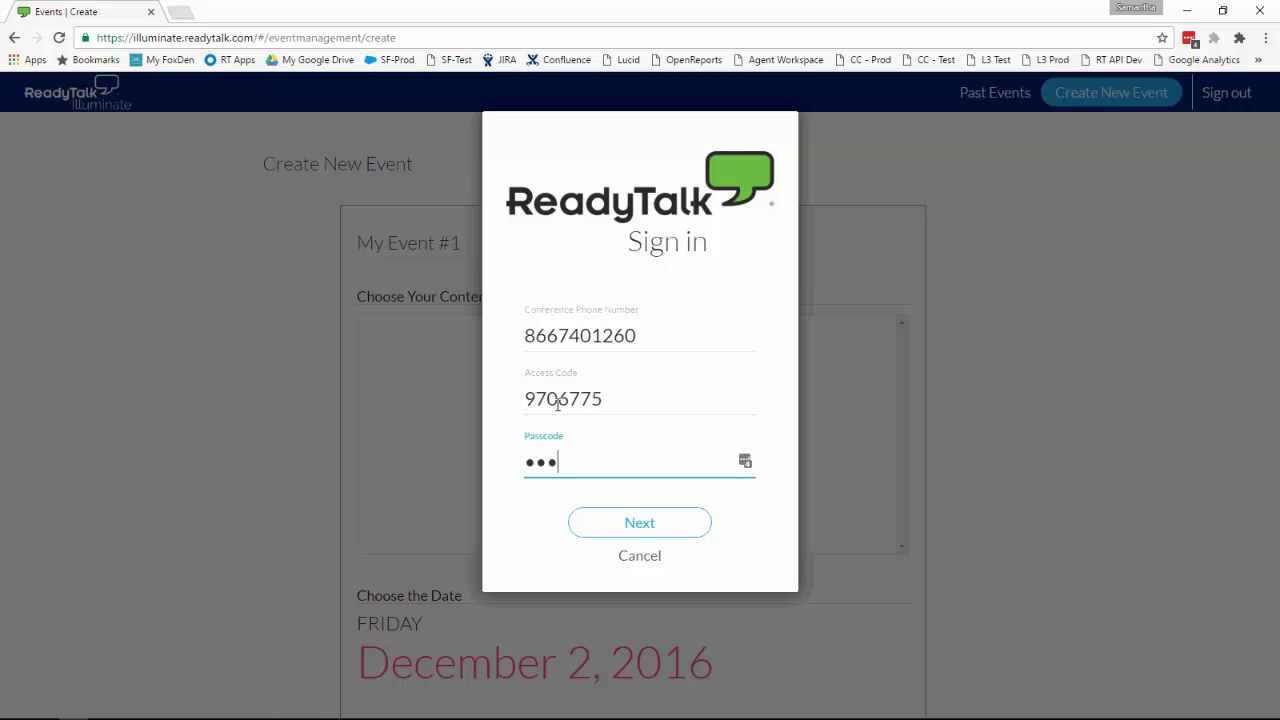
key(Return)
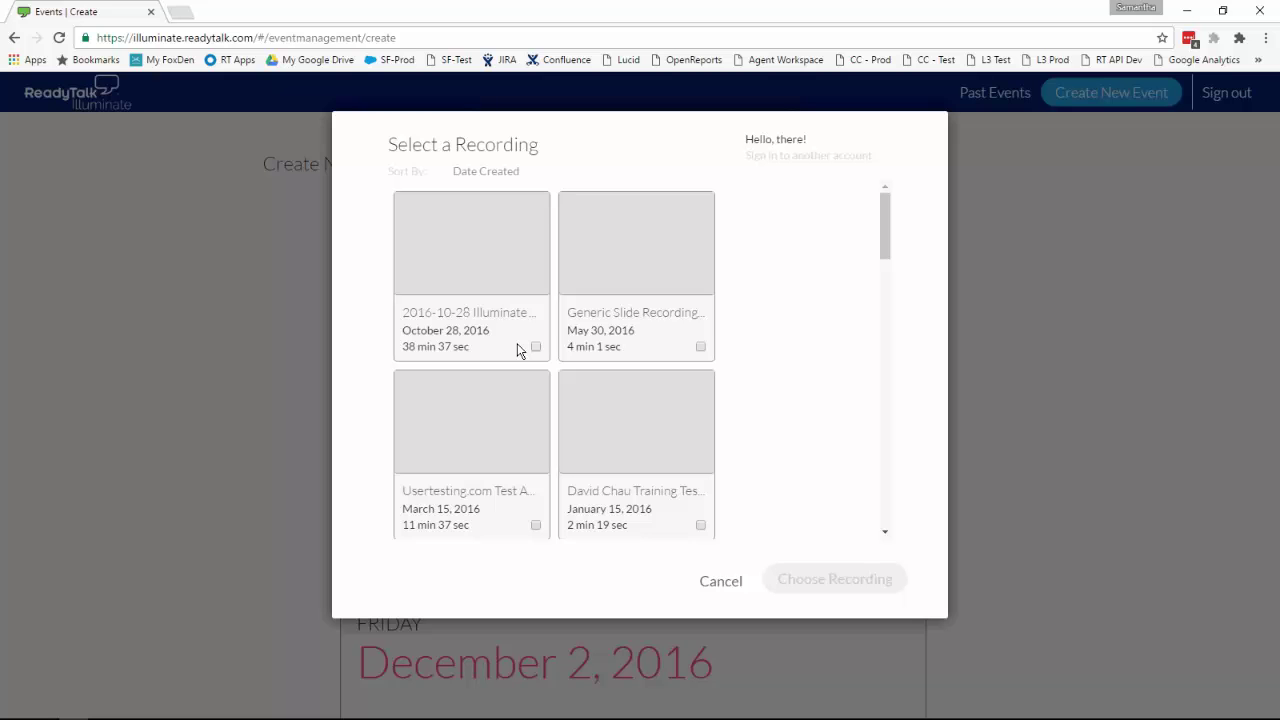
Step: Choose the 'Webinar themes and risks' recording as the event content, then open the date picker
scroll(519, 350, down, 3)
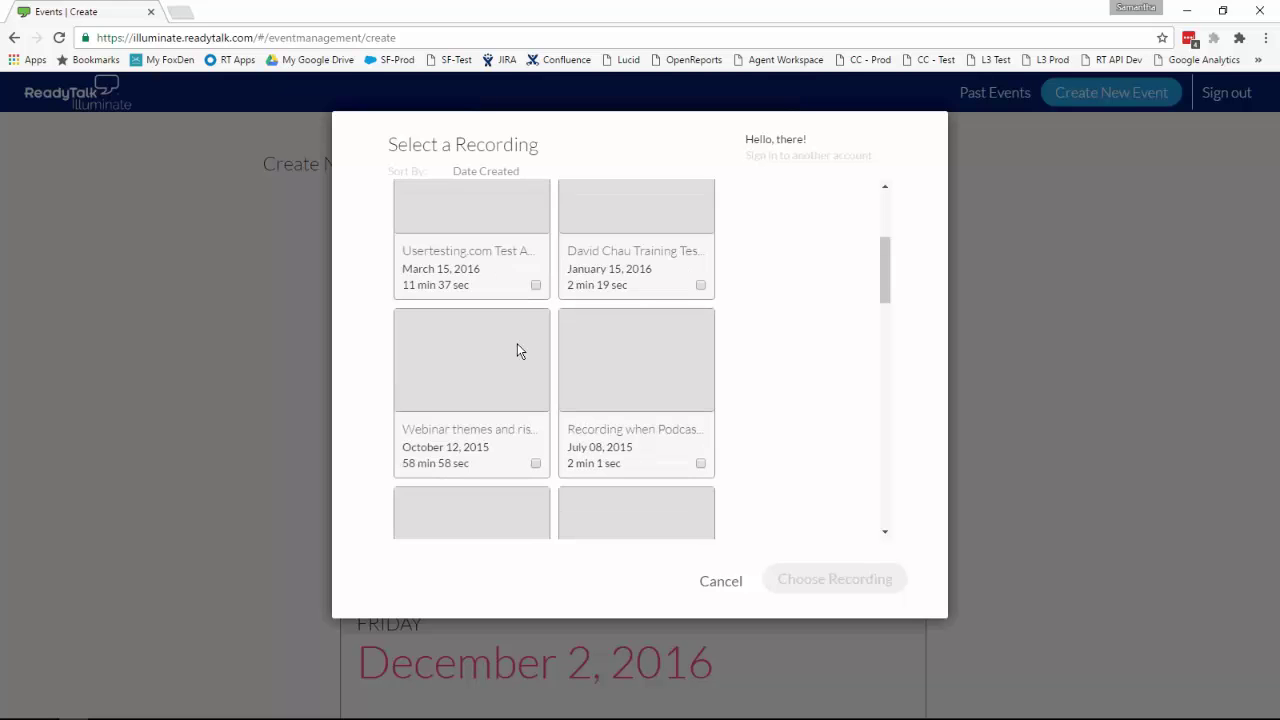
click(535, 384)
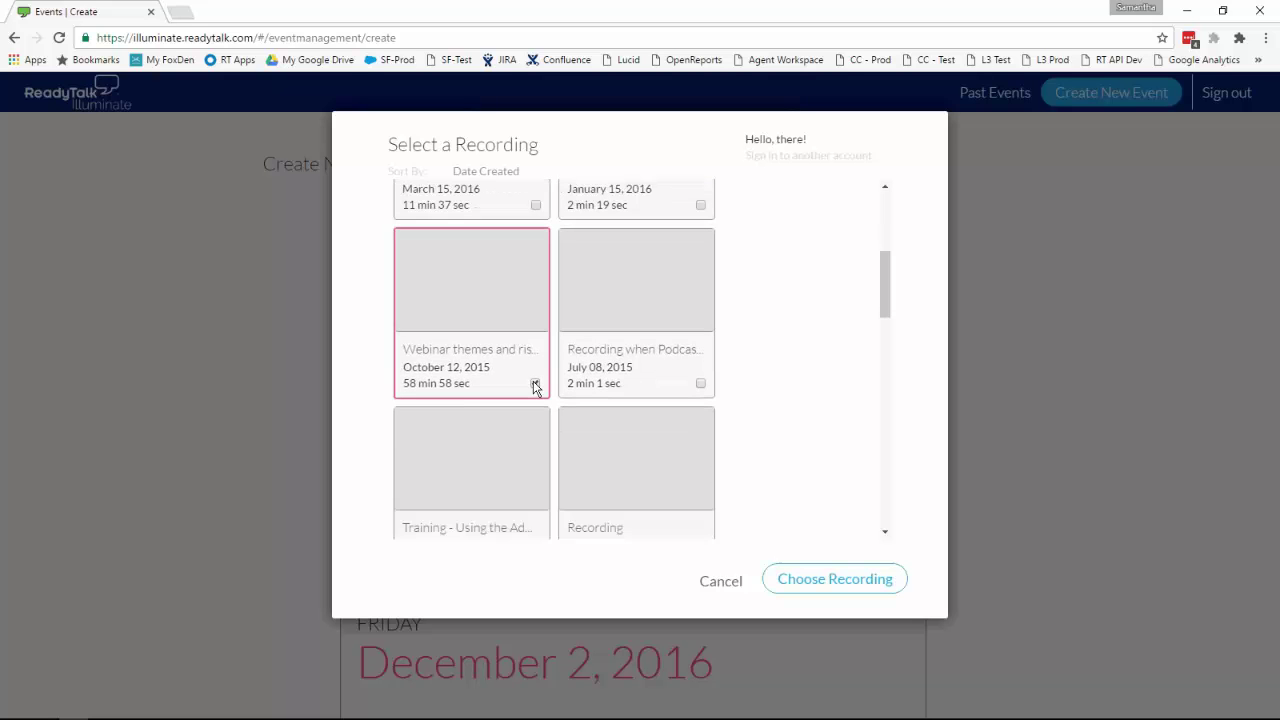
click(845, 580)
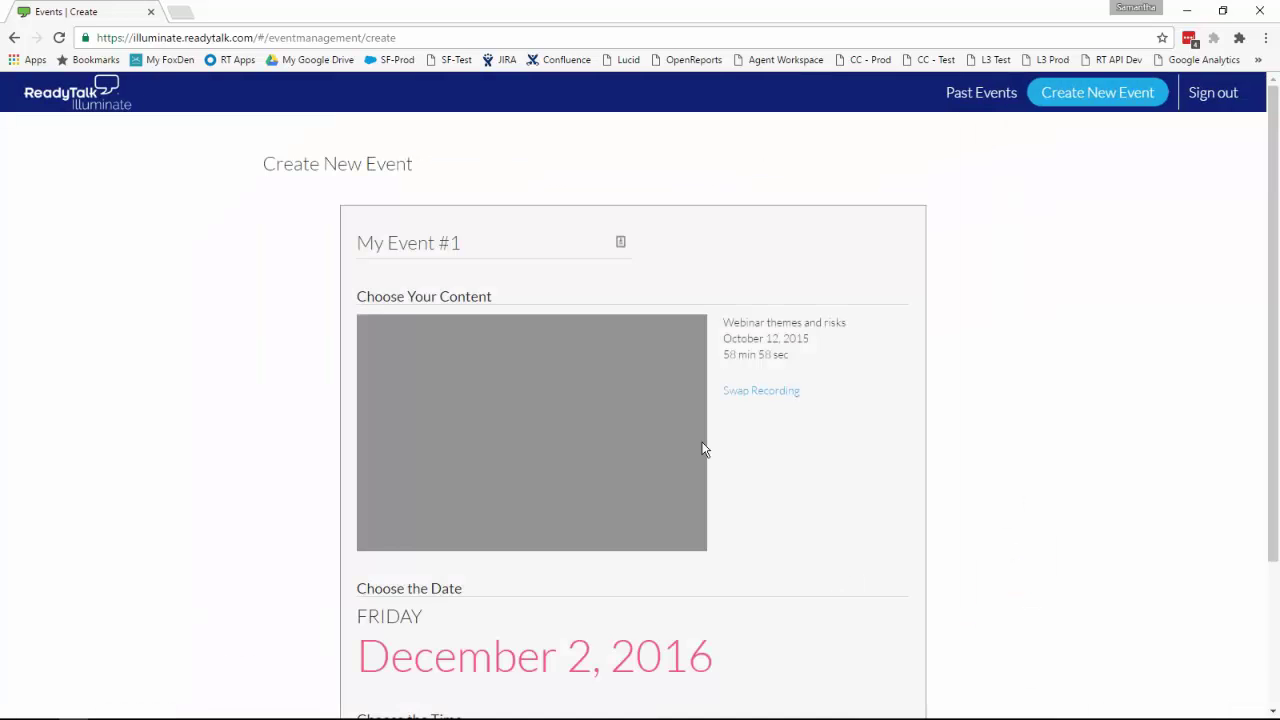
scroll(703, 450, down, 2)
click(600, 465)
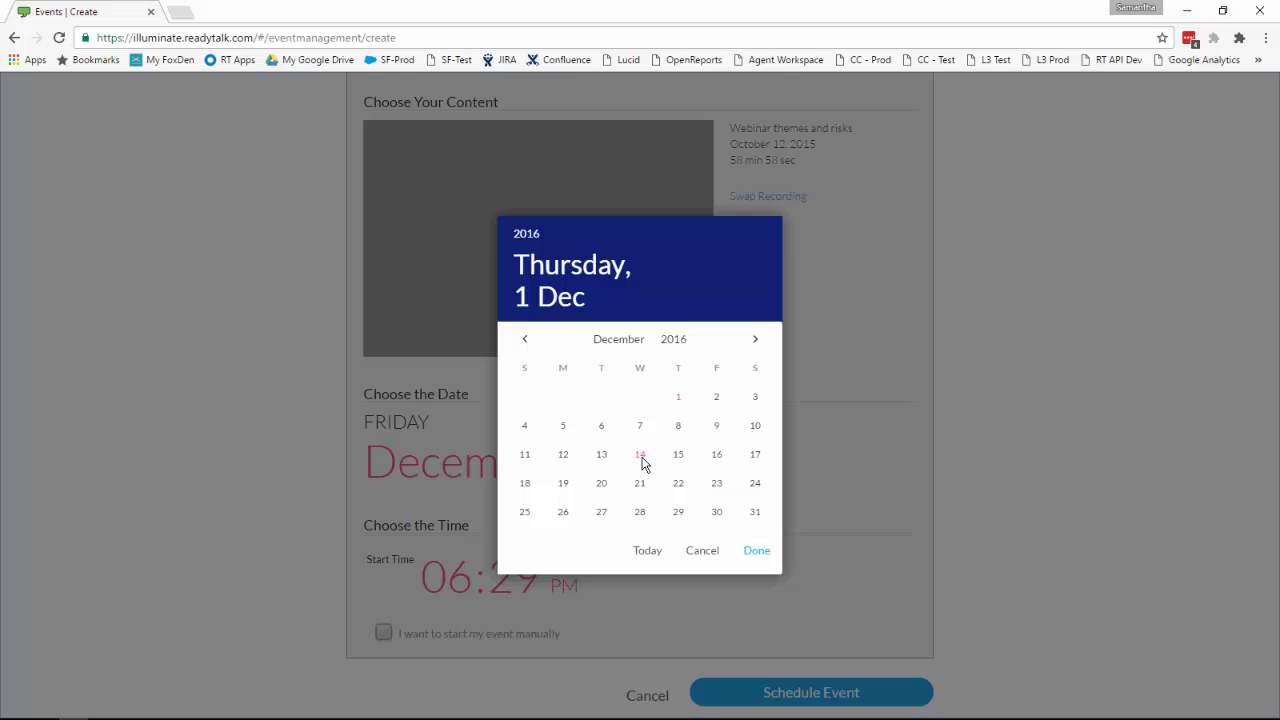
Step: Schedule My Event #1 for December 14, 2016 at 11:30 AM with manual start enabled
click(641, 459)
click(766, 556)
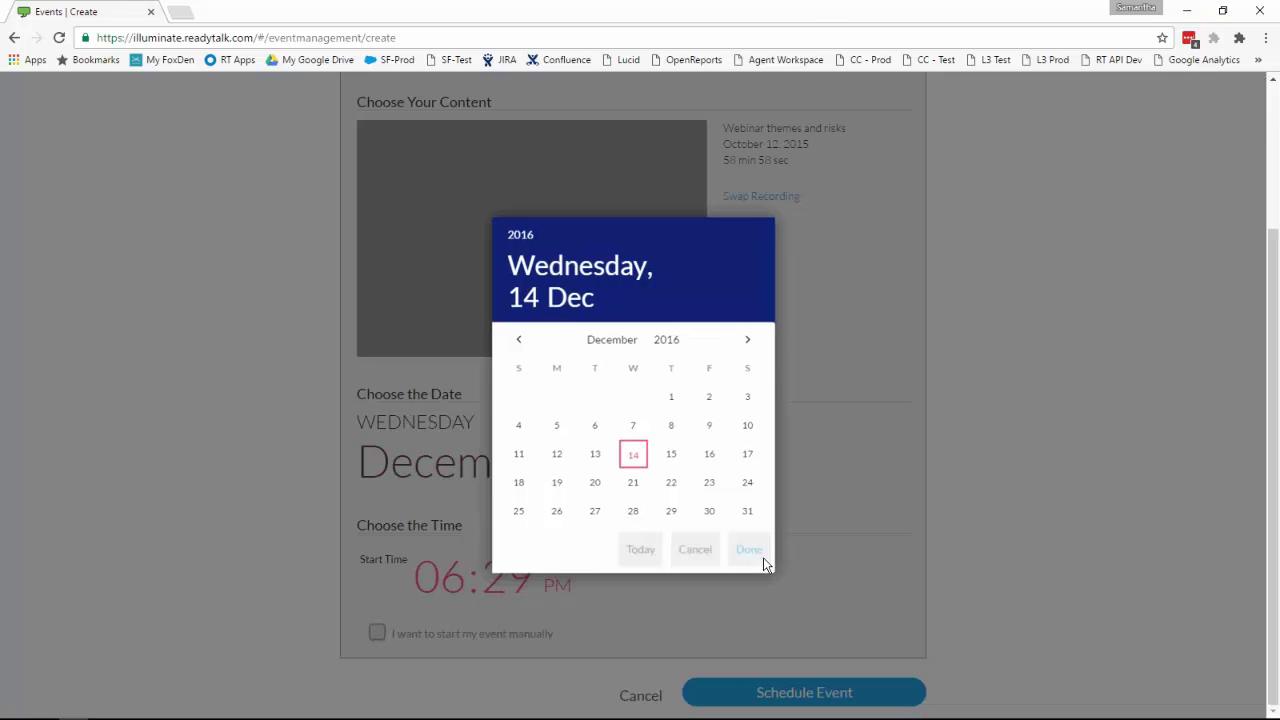
click(459, 576)
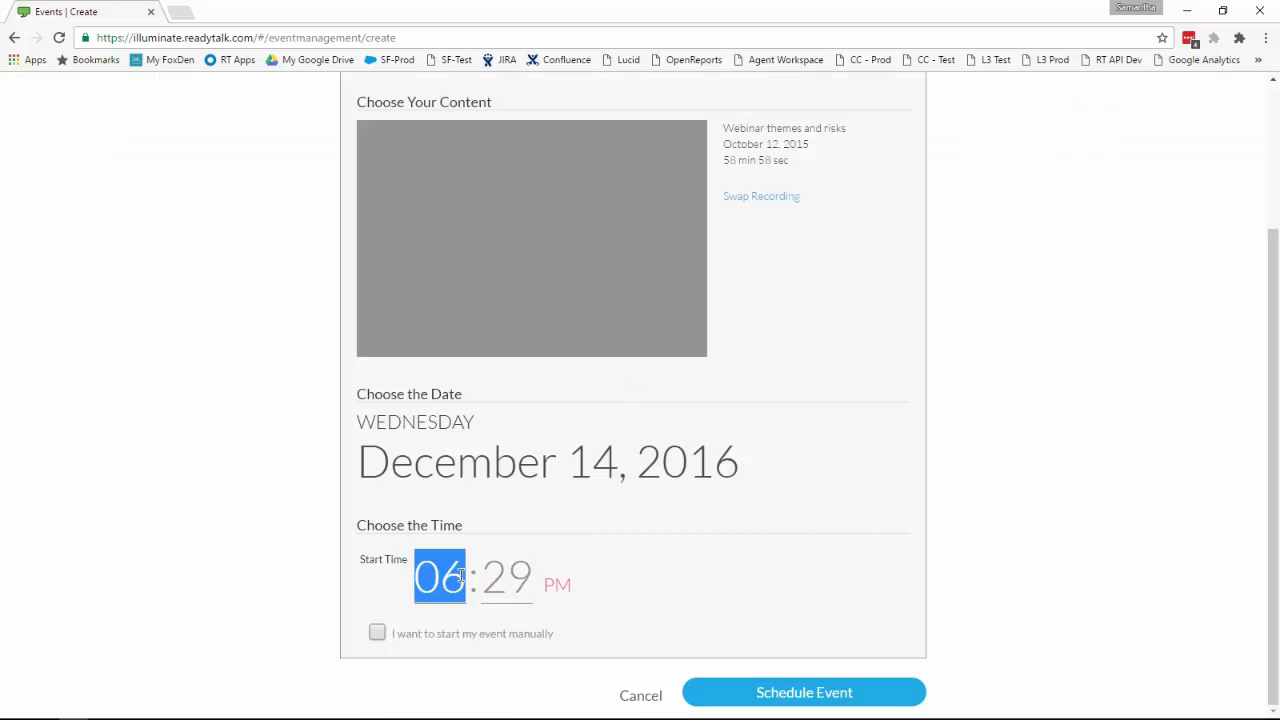
text(11)
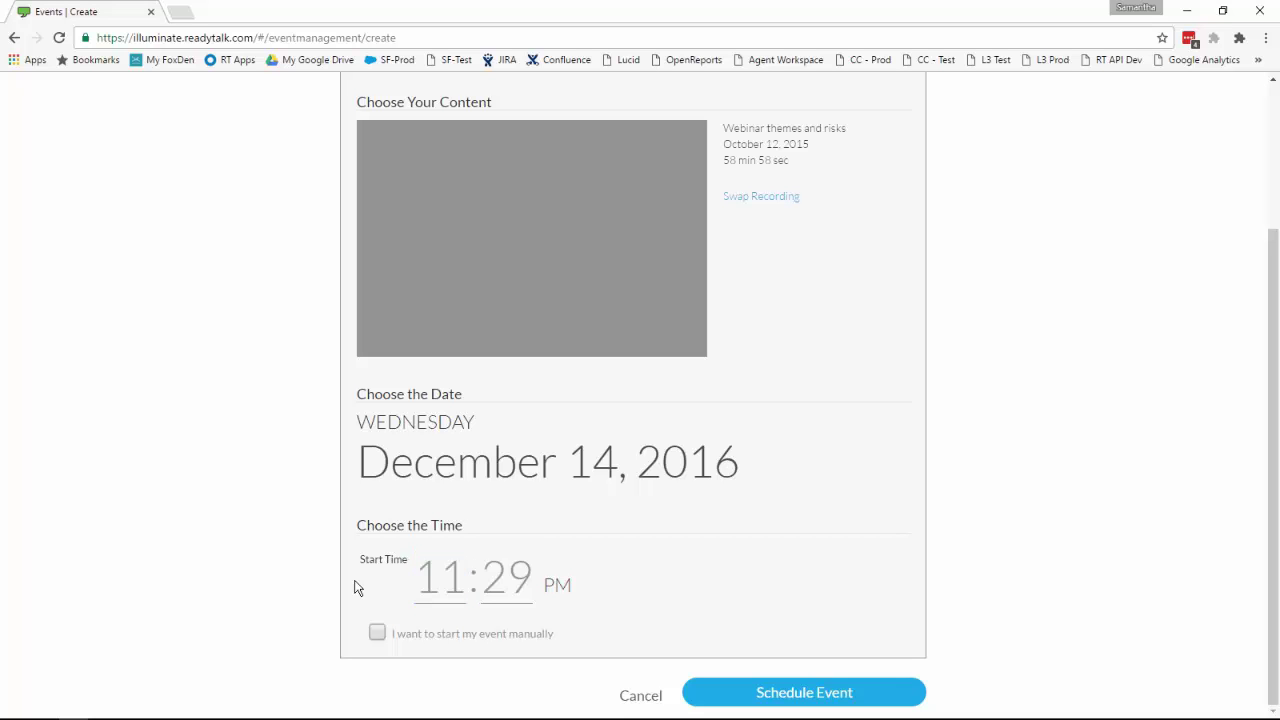
click(531, 568)
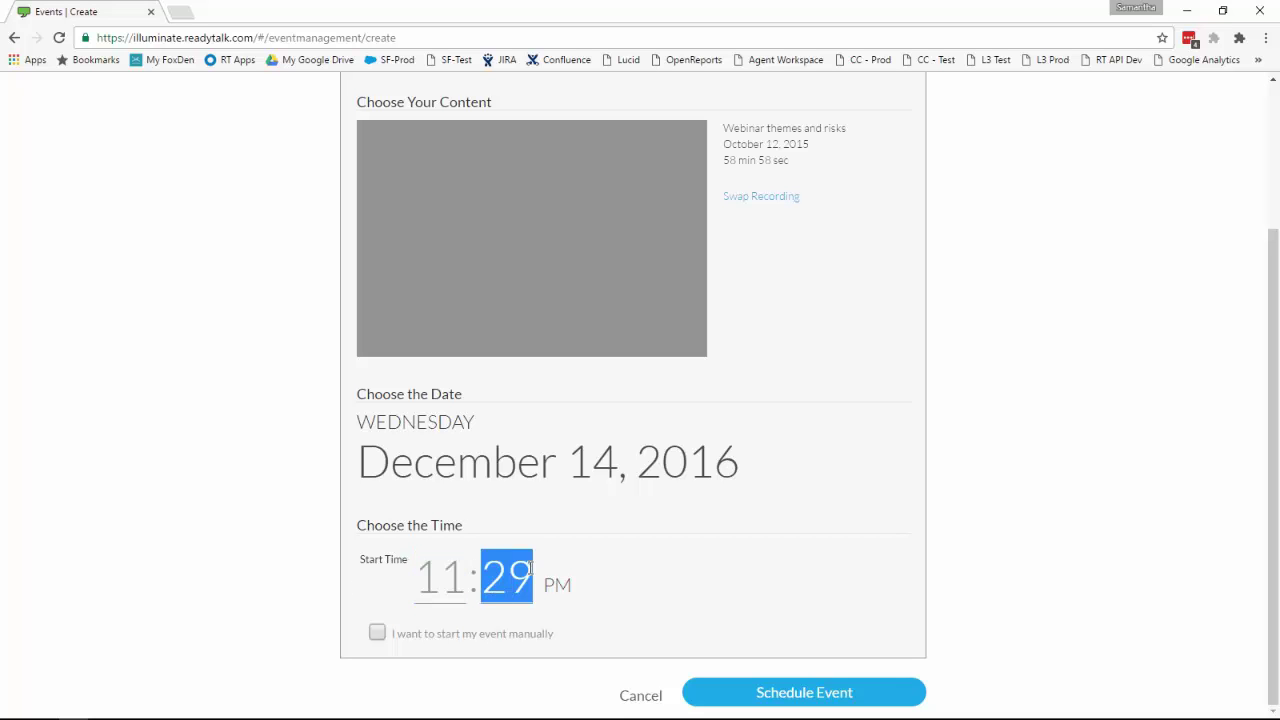
text(30)
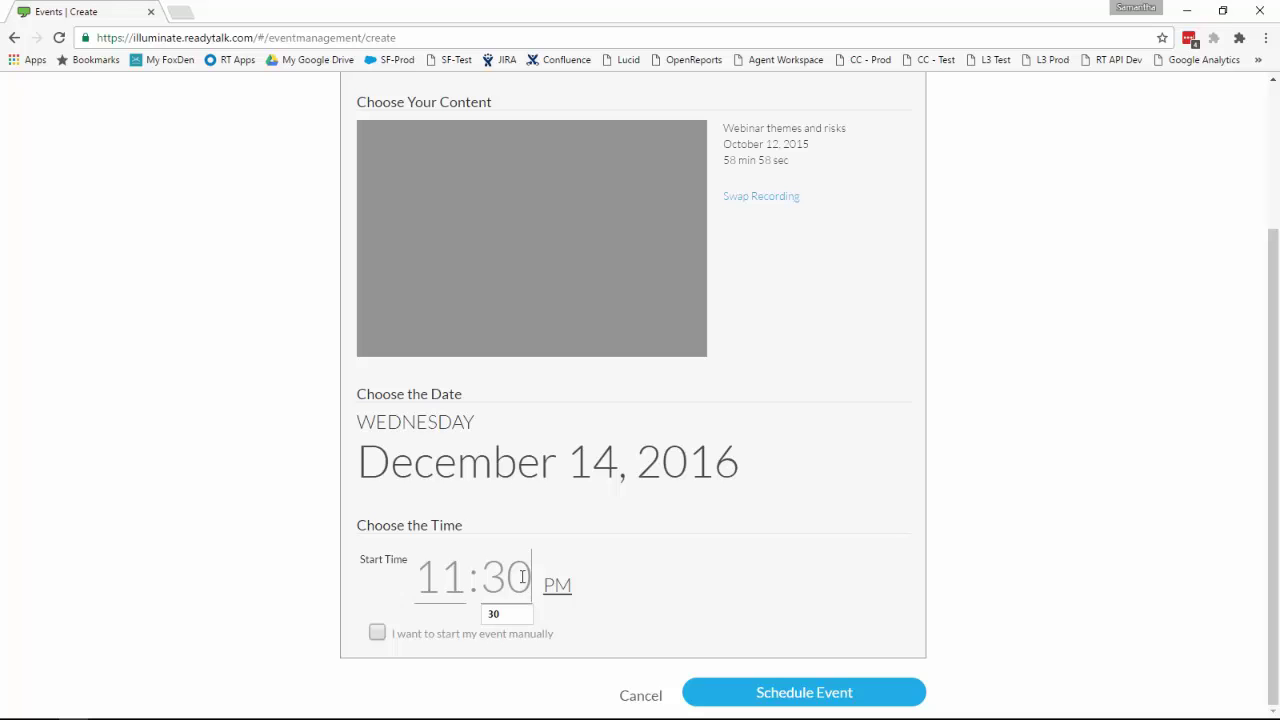
click(564, 591)
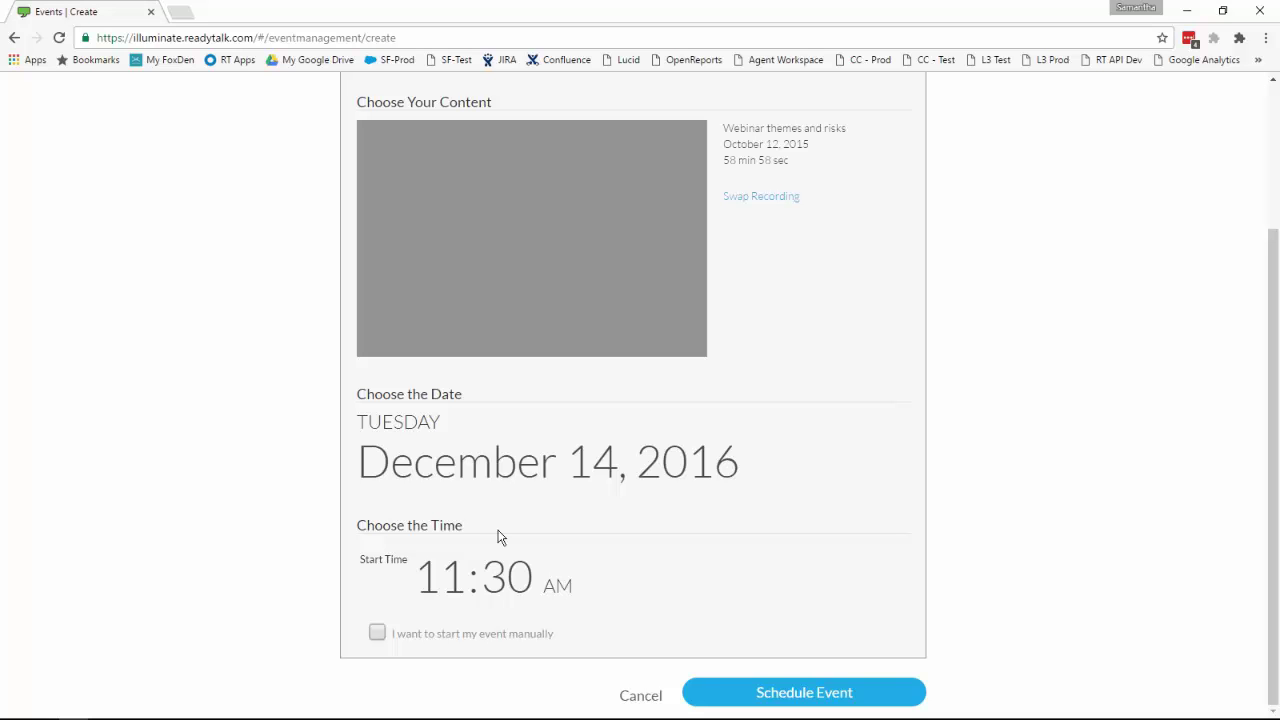
click(377, 633)
Step: Save My Event #1 as a scheduled event and select its attendee link
click(747, 694)
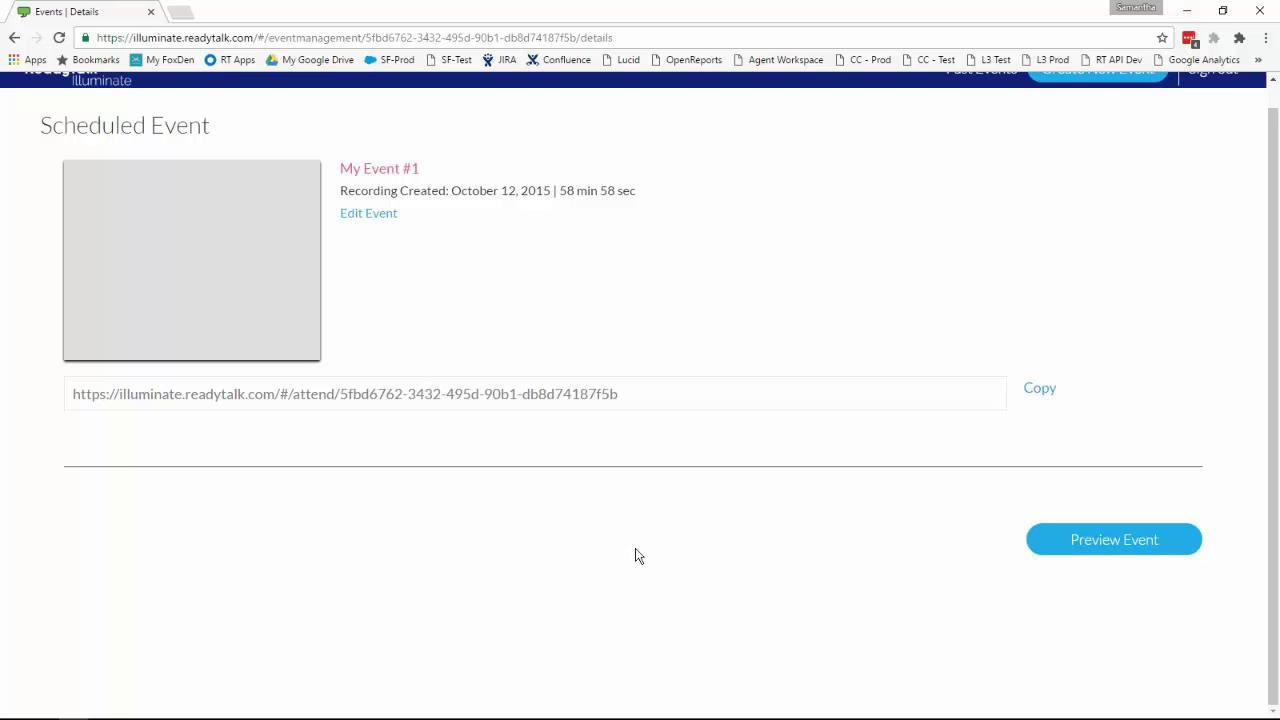
scroll(633, 400, up, 1)
triple_click(637, 414)
key(ctrl+c)
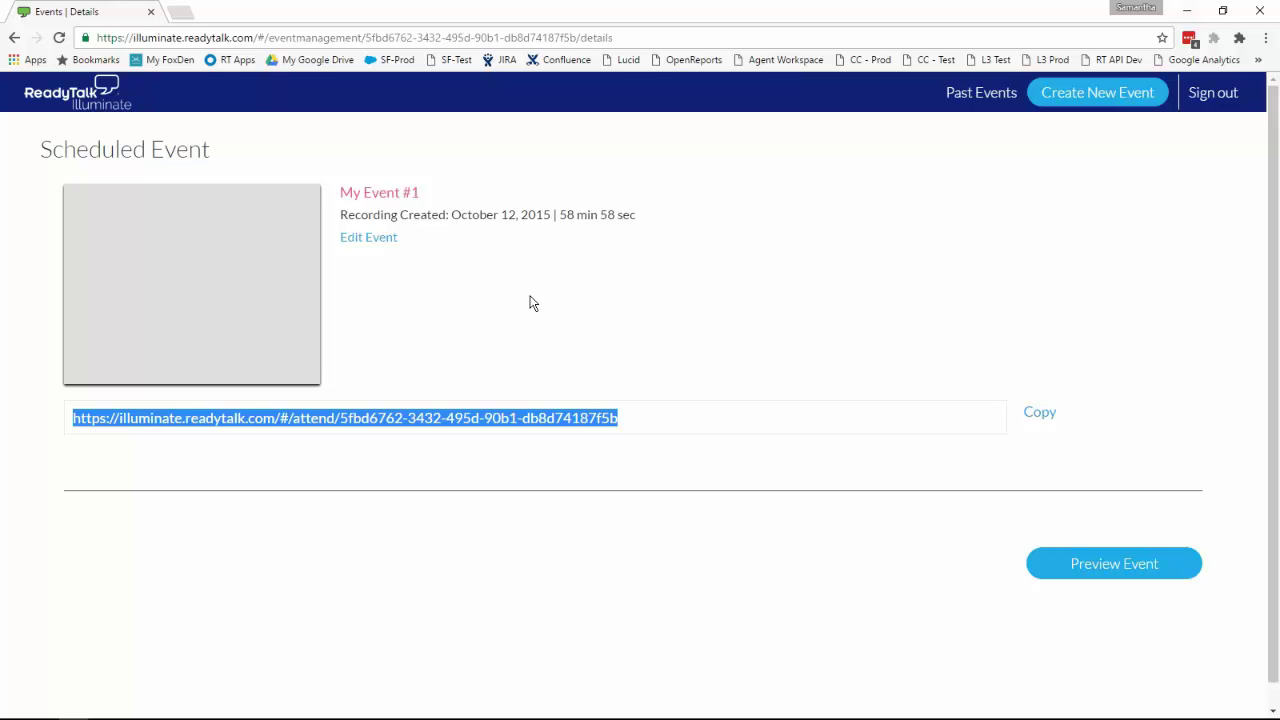
scroll(700, 315, down, 1)
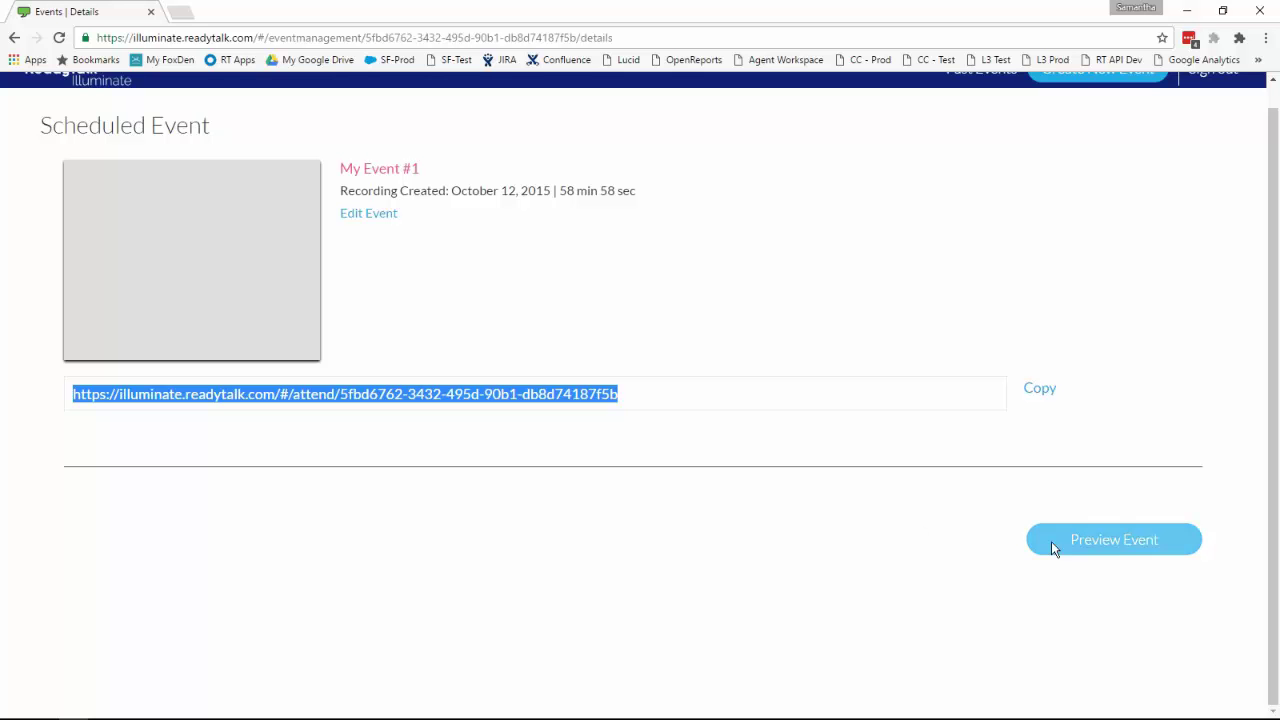
Step: Preview My Event #1, then return to Events I'm Hosting showing it 12 days away
click(1108, 547)
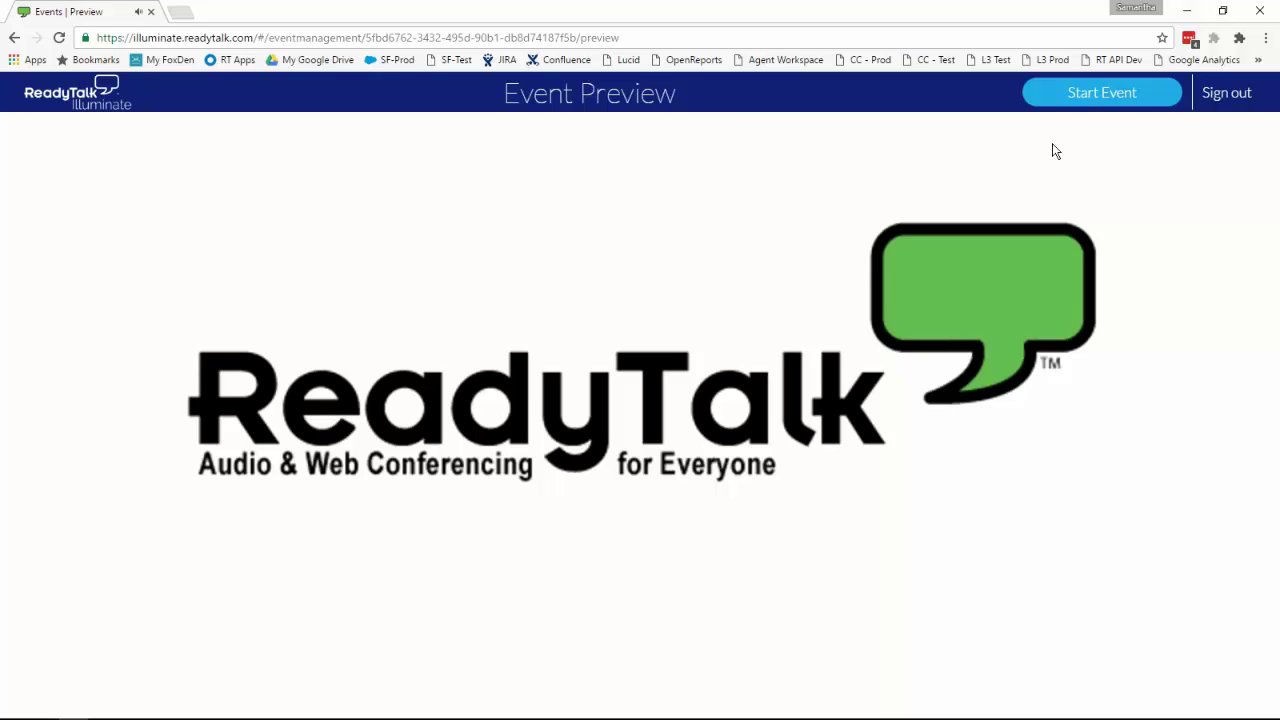
click(75, 95)
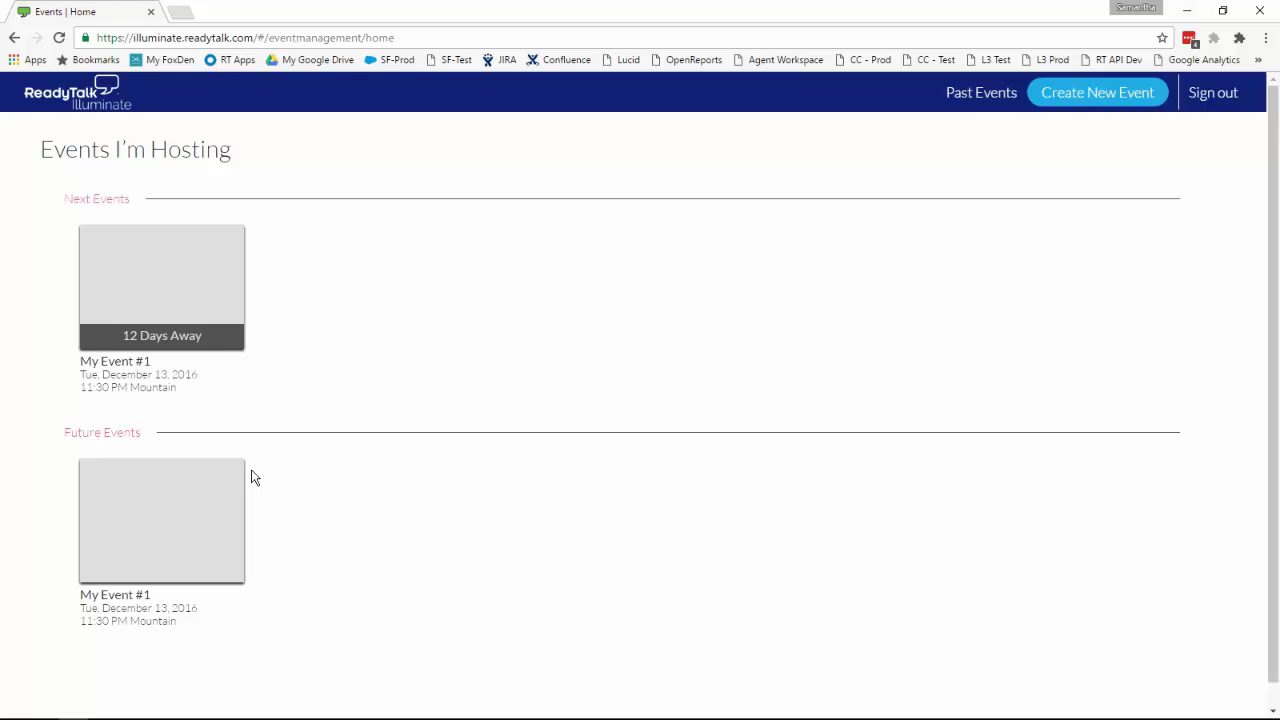
Step: Open My Event #1 from Next Events and show its Event Preview page
click(192, 354)
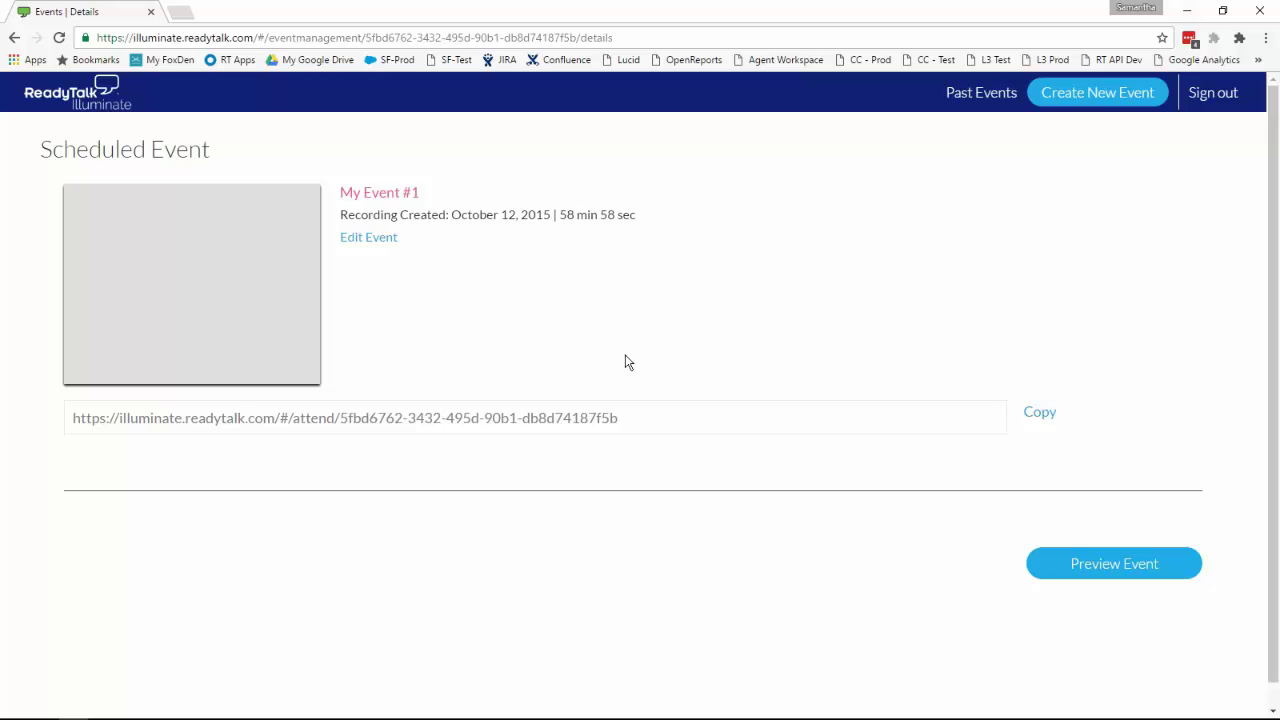
click(1042, 558)
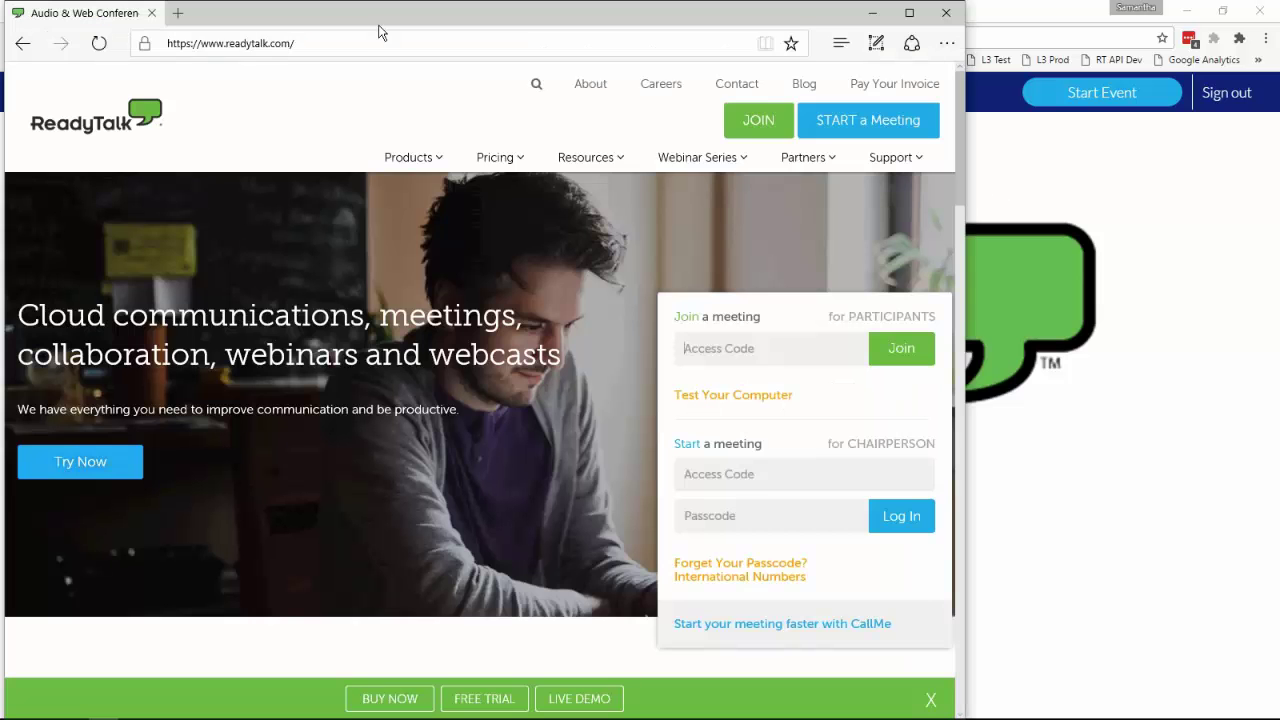
Step: Paste My Event #1's attendee link into Edge and load the registration page
click(365, 43)
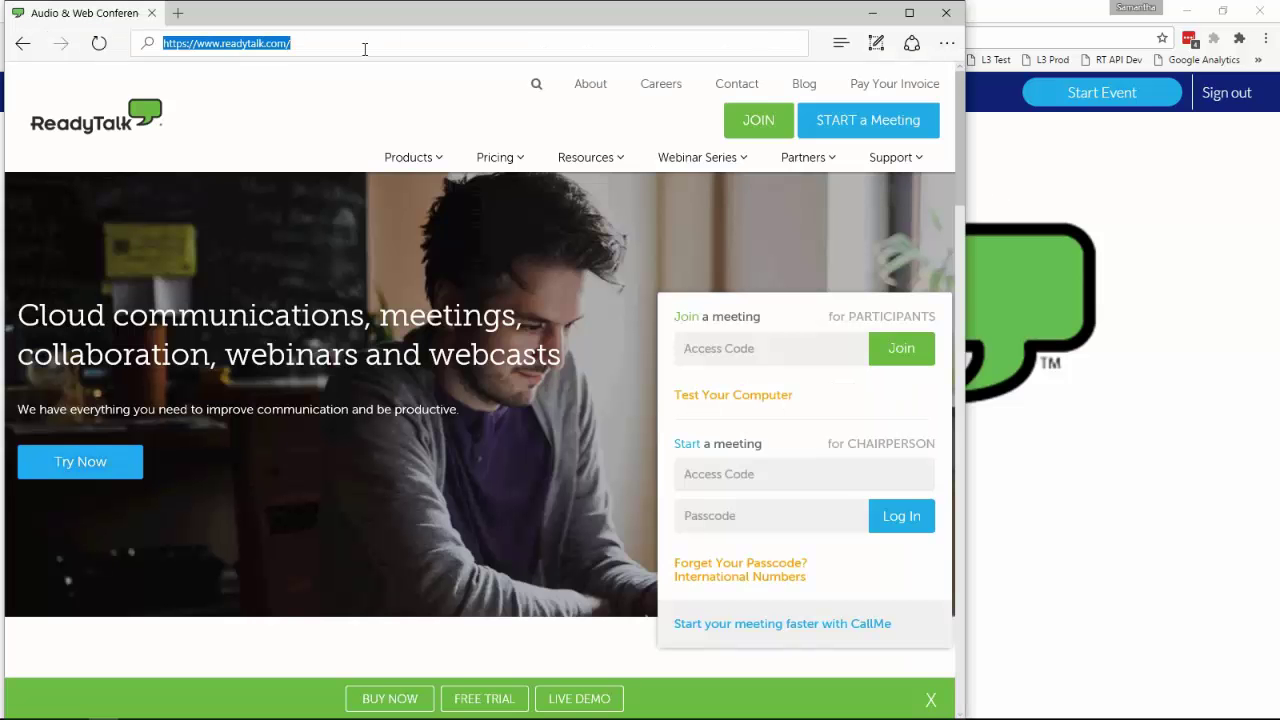
key(ctrl+v)
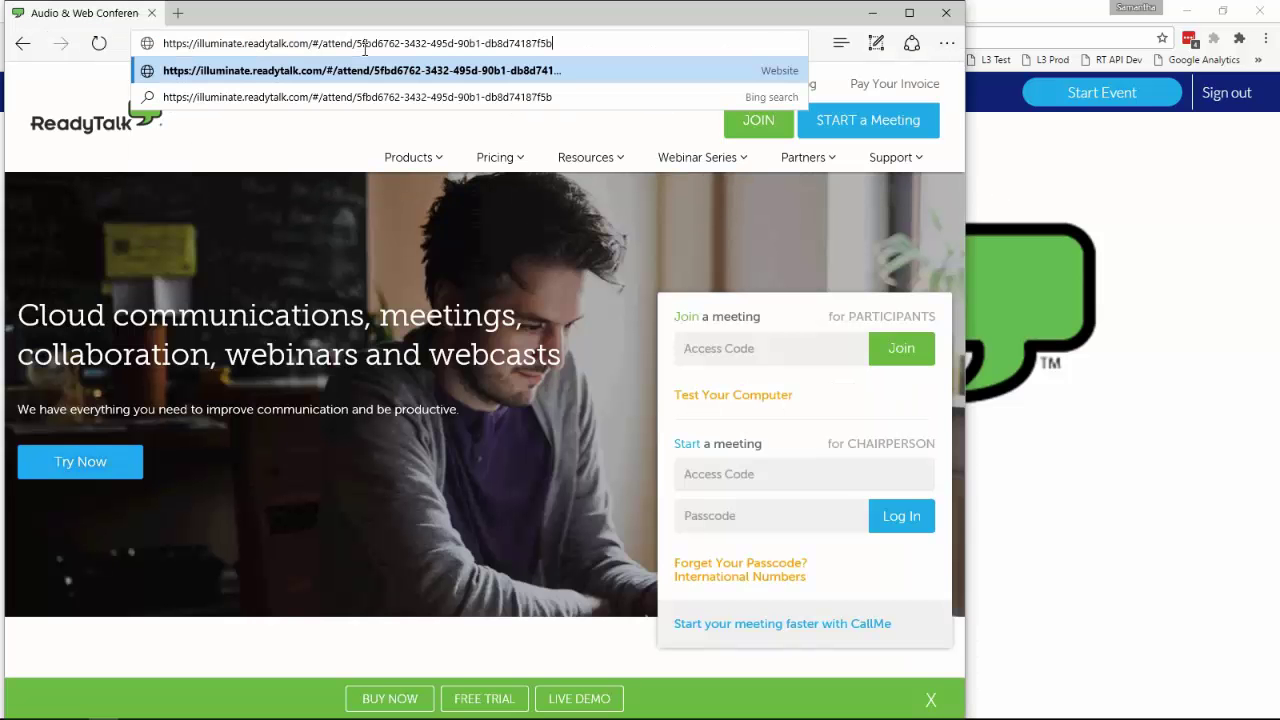
key(Return)
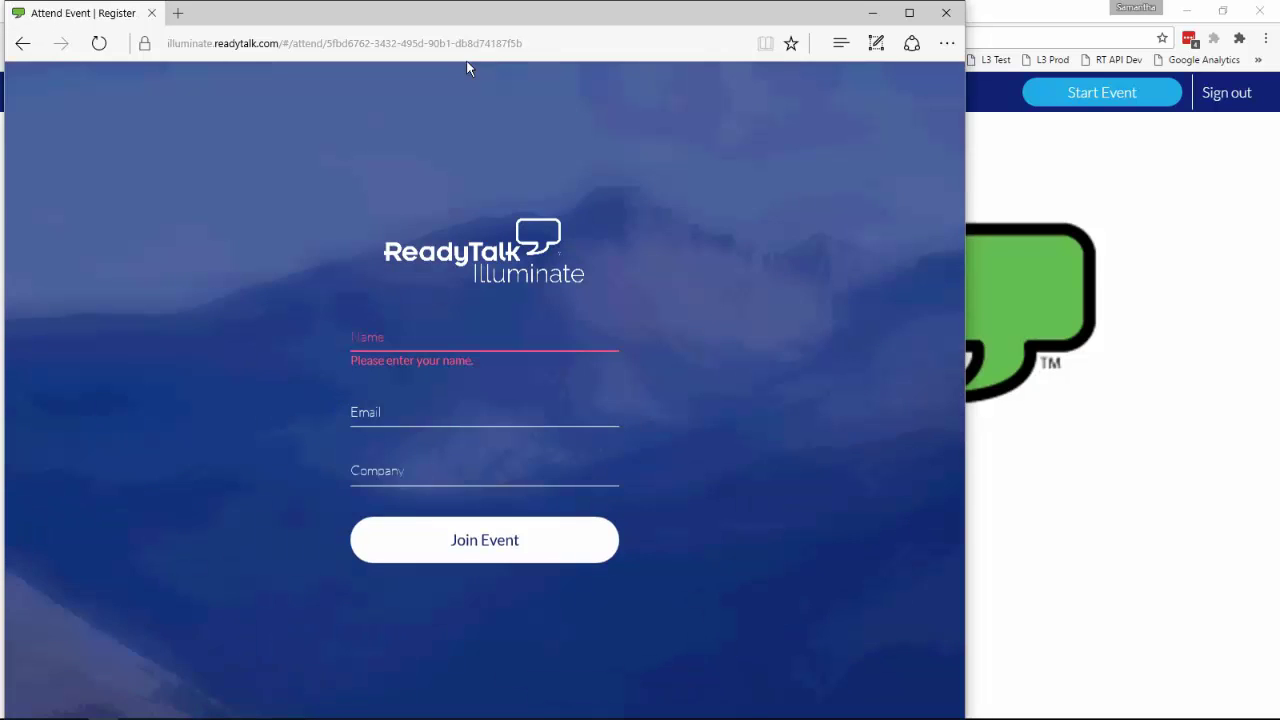
Step: Register with the attendee's name, e-mail and company ReadyTalk, then join the event lobby
click(381, 336)
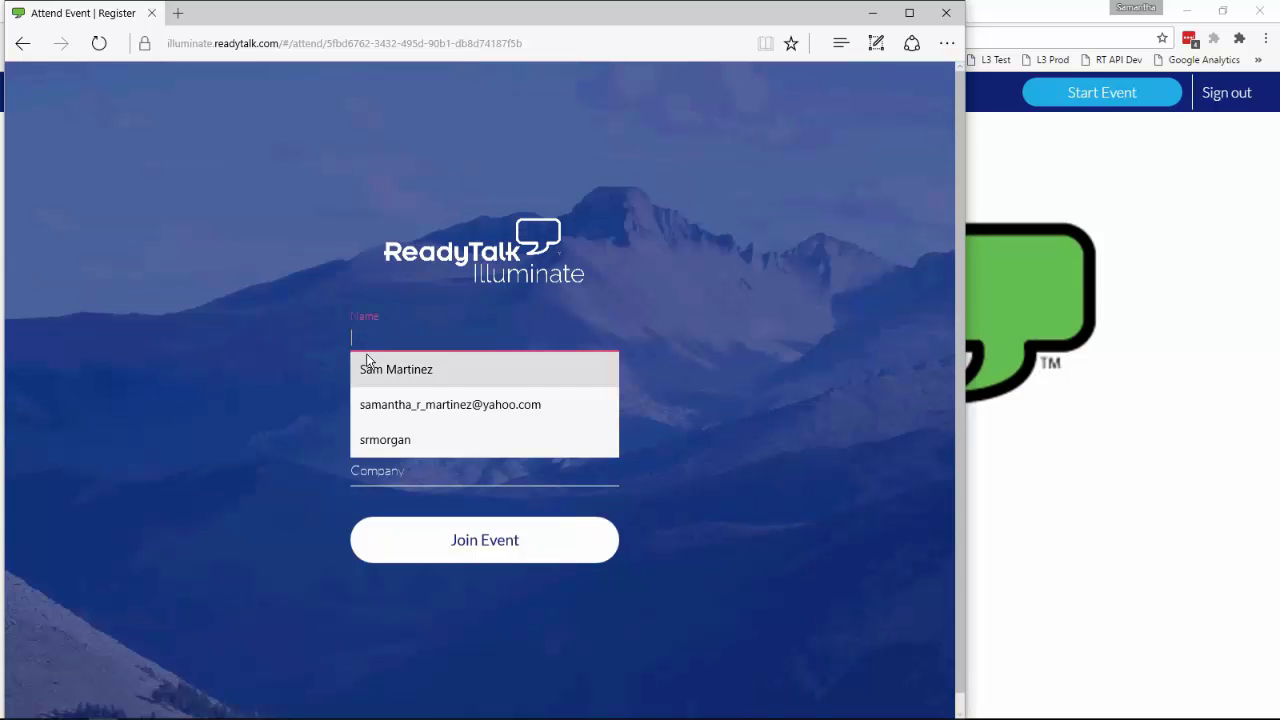
click(373, 369)
click(390, 405)
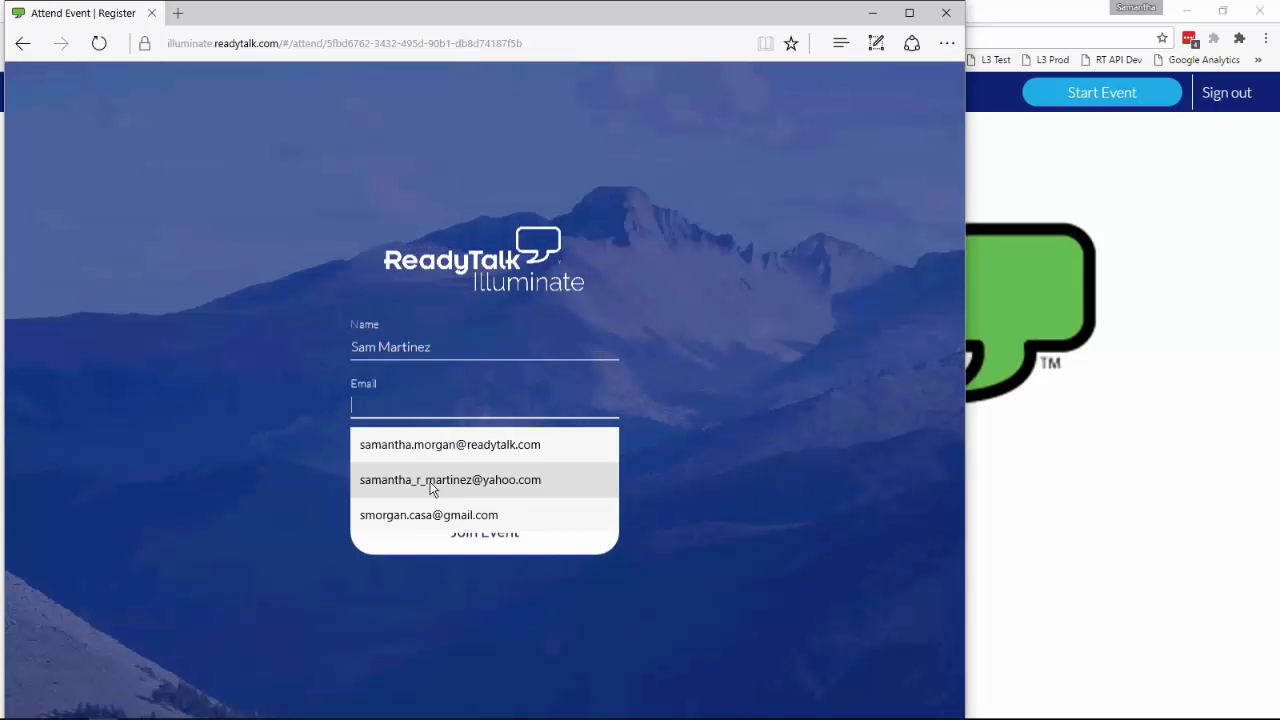
click(432, 486)
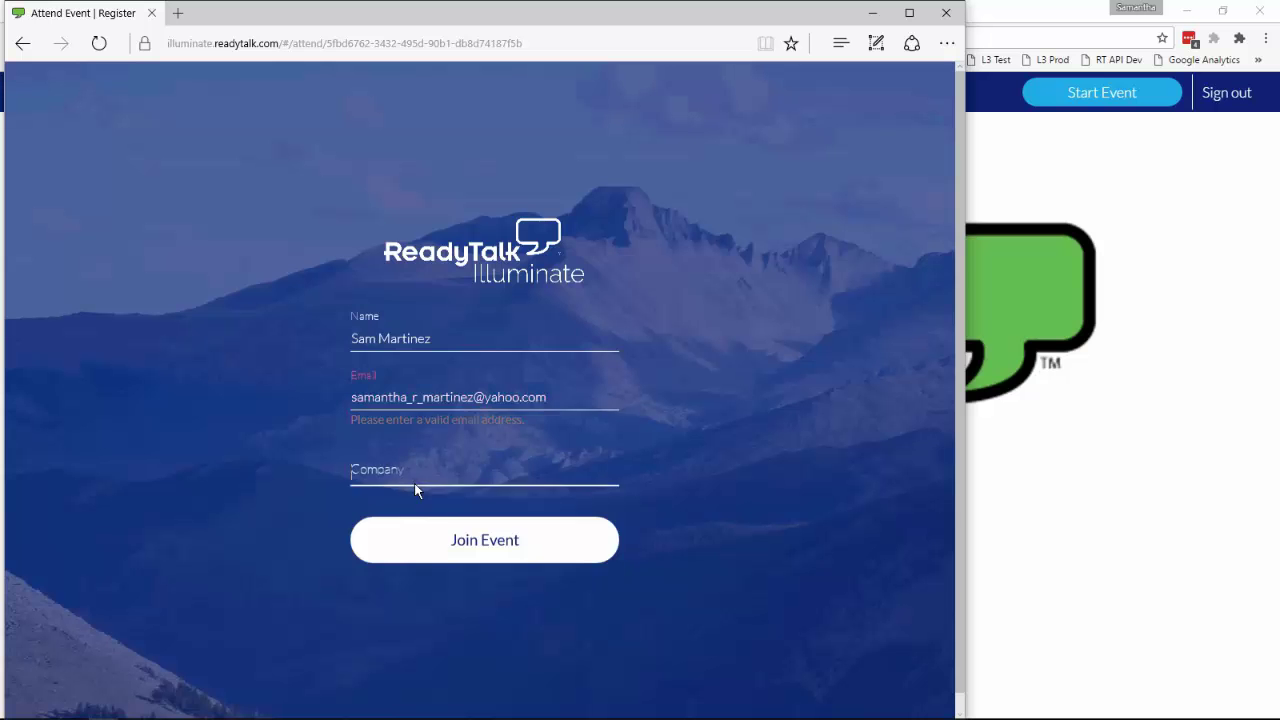
click(415, 482)
click(407, 518)
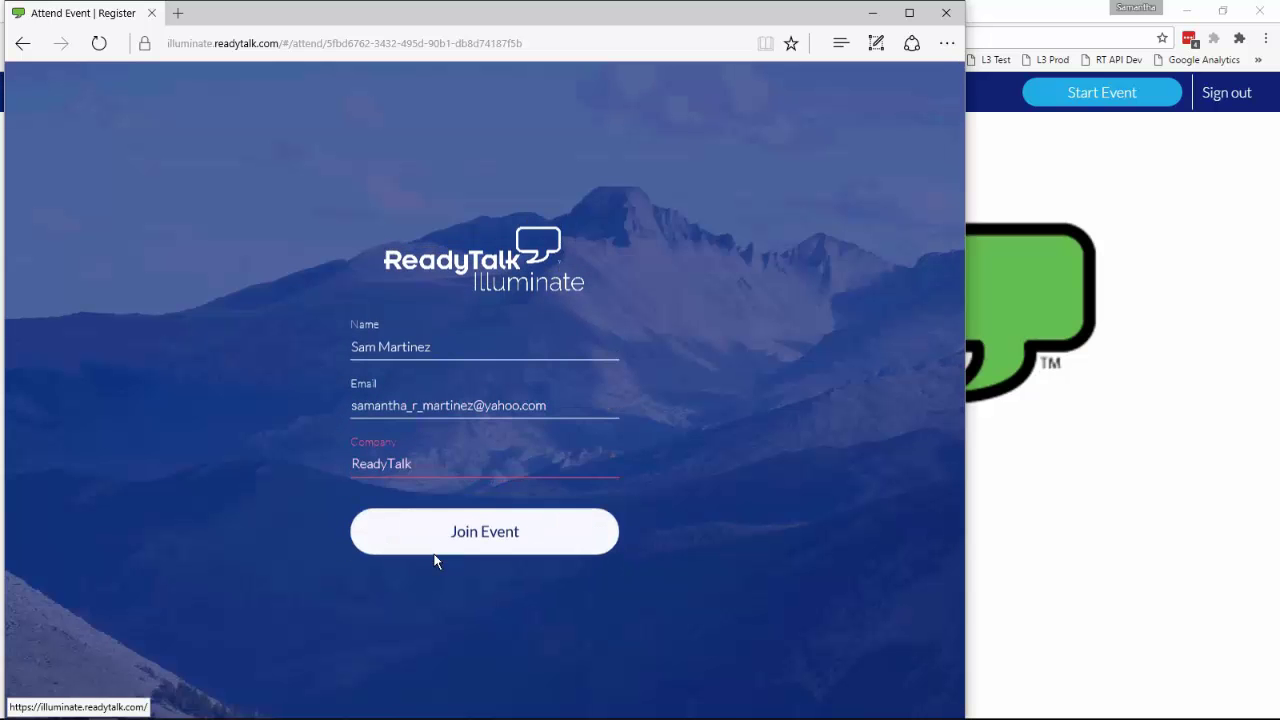
click(435, 552)
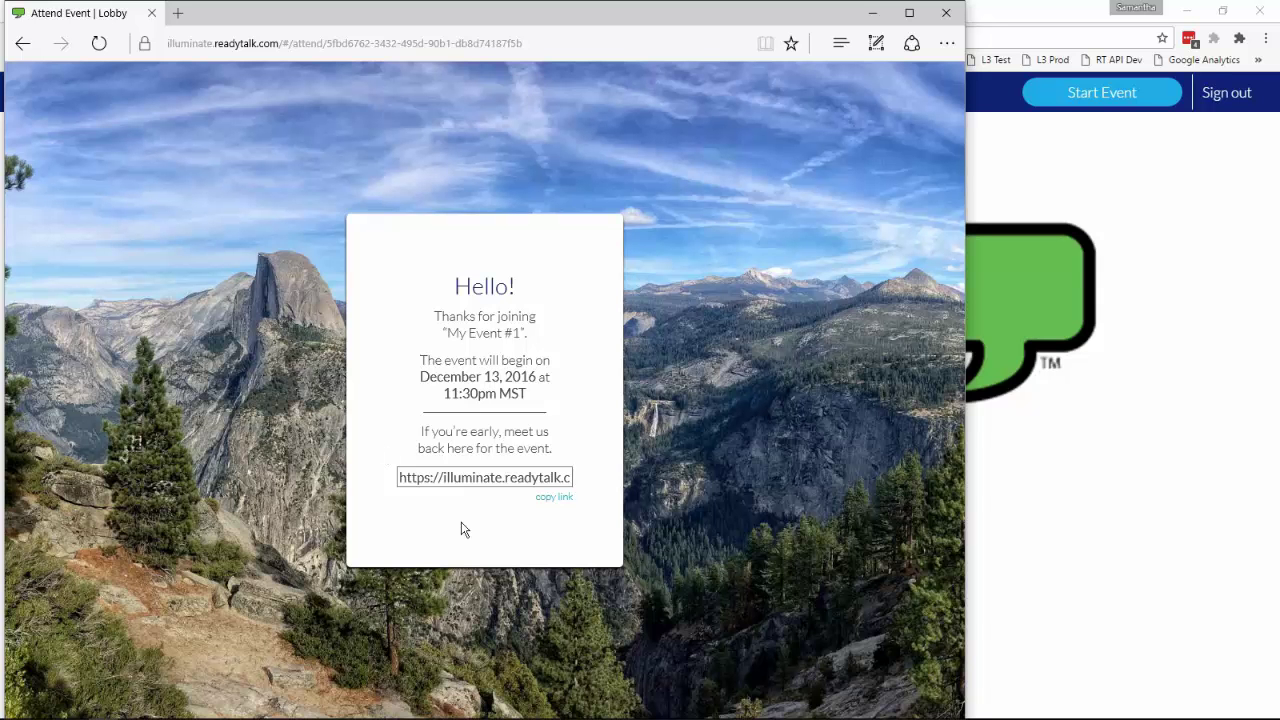
Step: Start My Event #1 live from the host window and confirm the attendee's view
click(1006, 210)
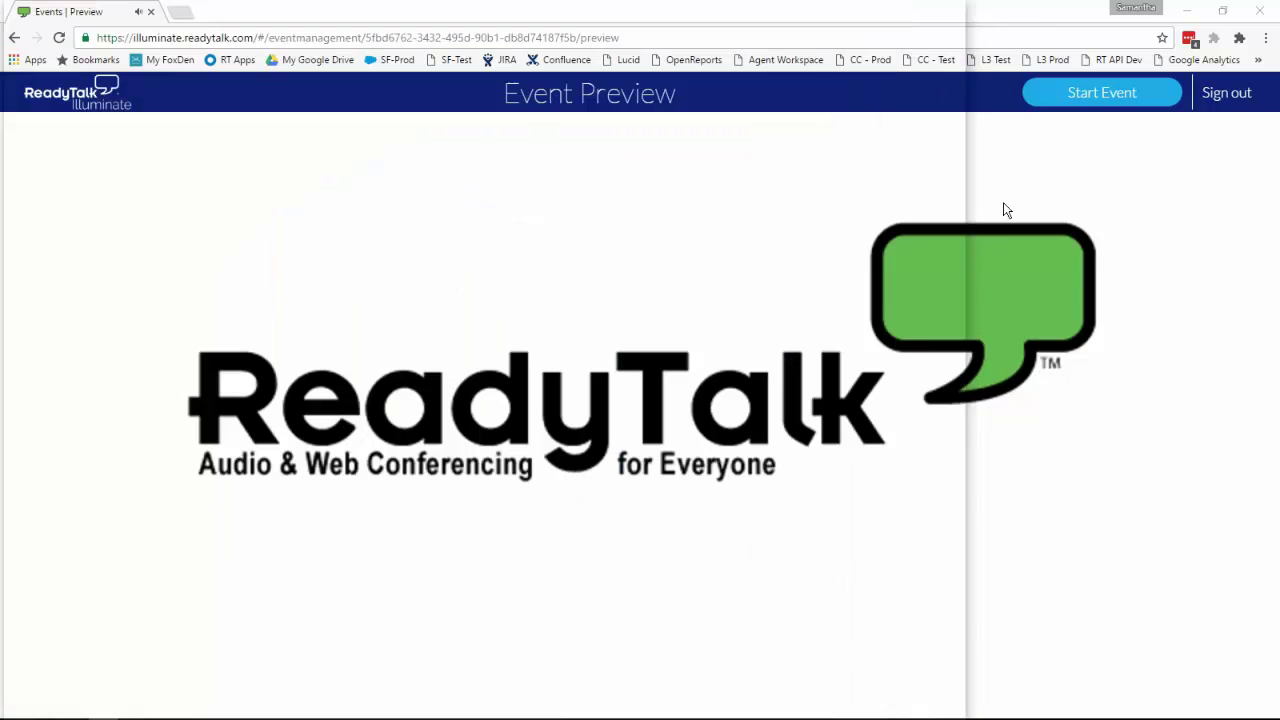
click(1100, 94)
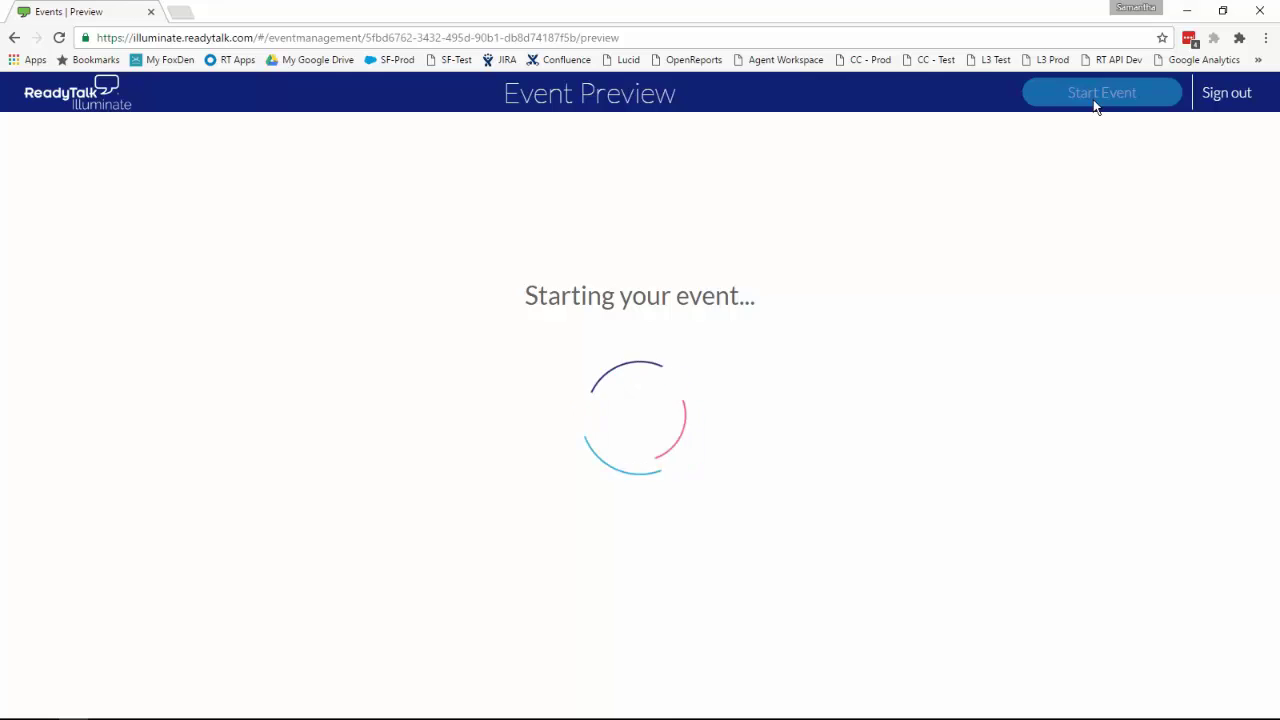
key(alt+Tab)
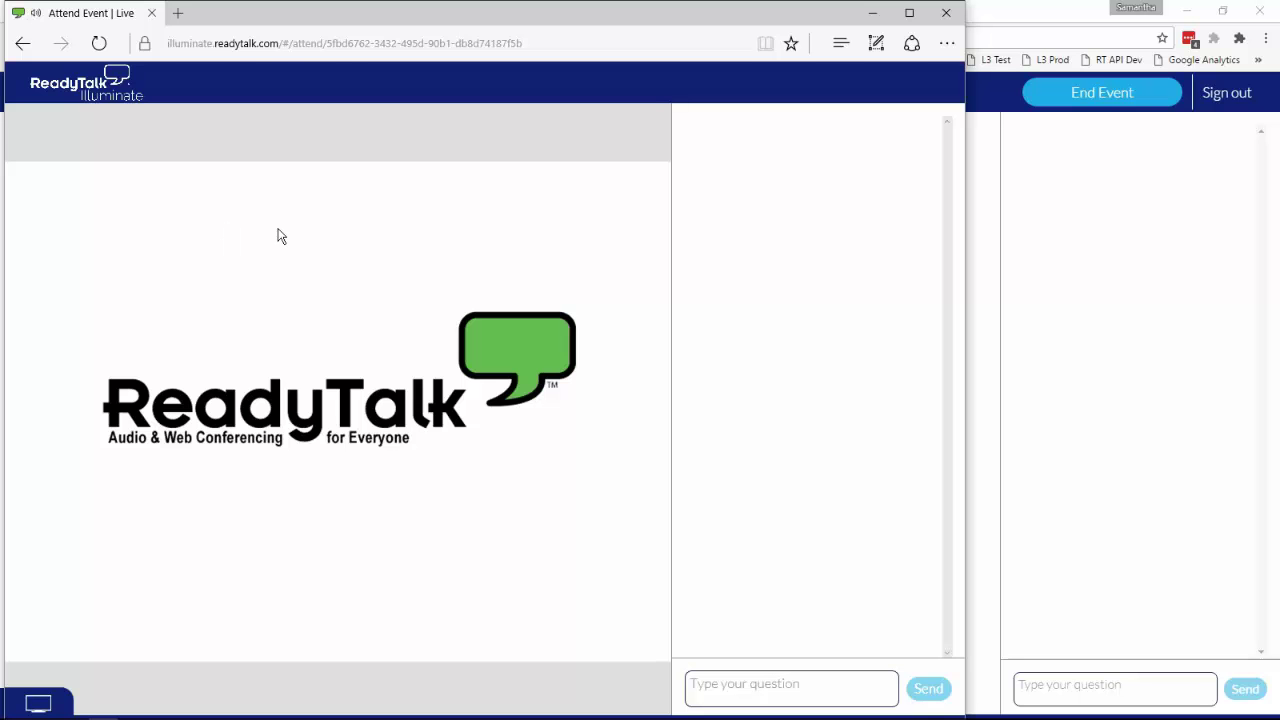
click(1010, 215)
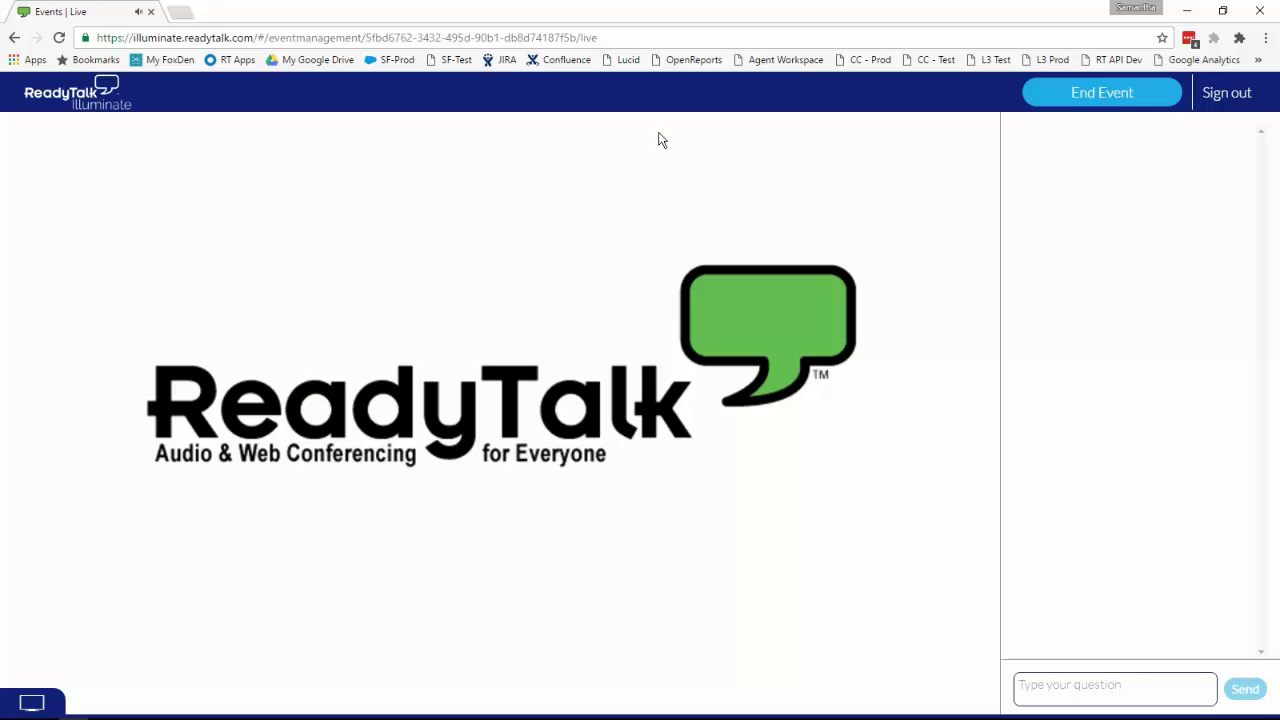
Step: Send 'Welcome. Enter your questions in the chat interface.' to chat and check the attendee window
click(1093, 680)
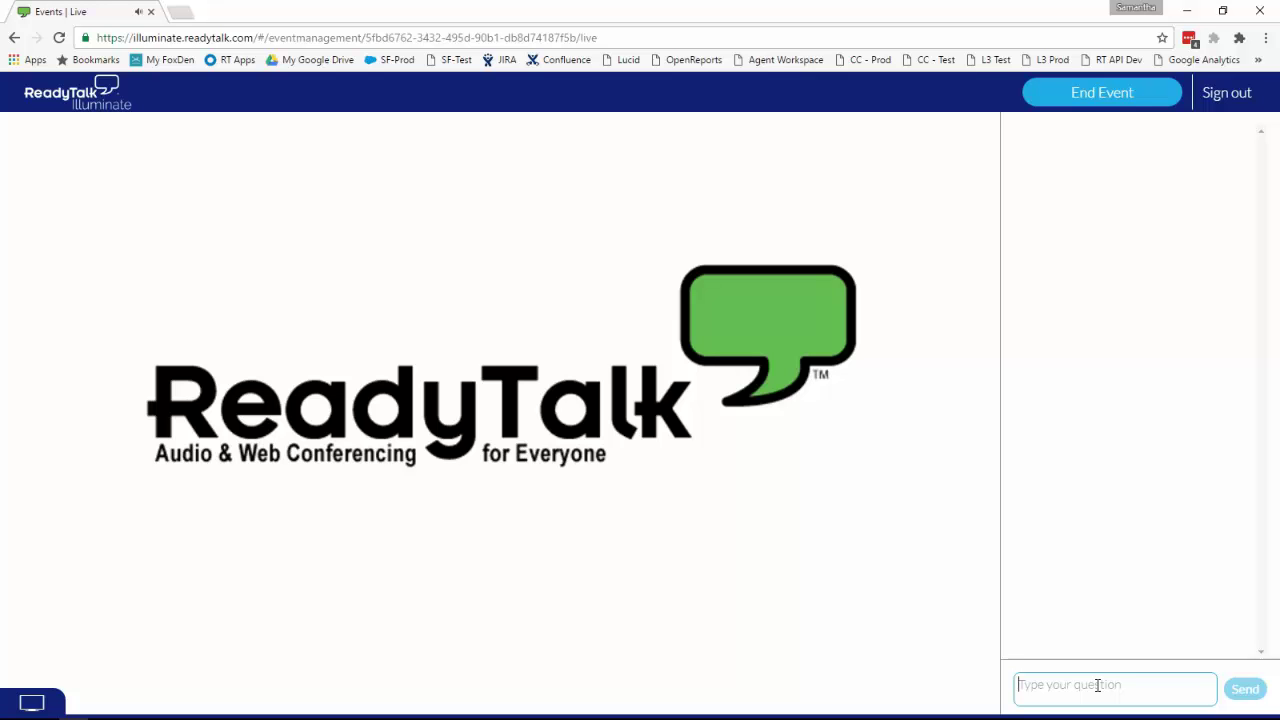
text(We)
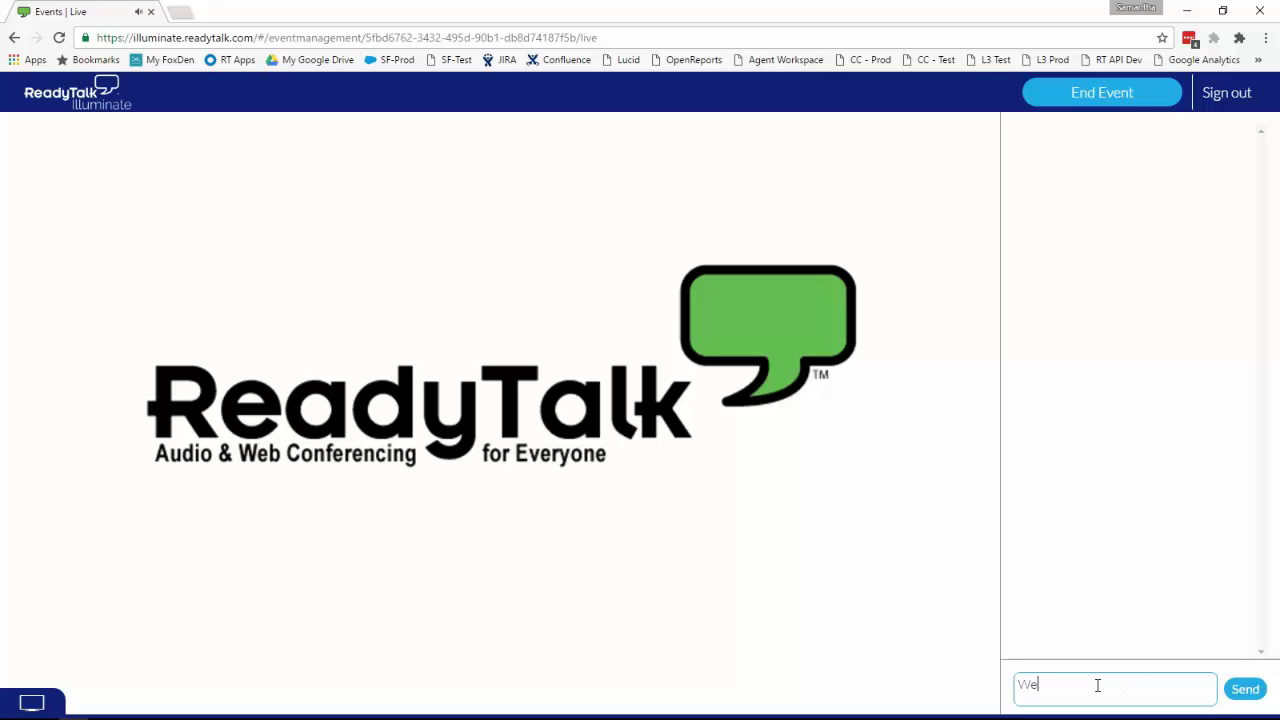
text(lcome. what)
key(BackSpace)
key(BackSpace)
key(BackSpace)
key(BackSpace)
text(Enter your questions)
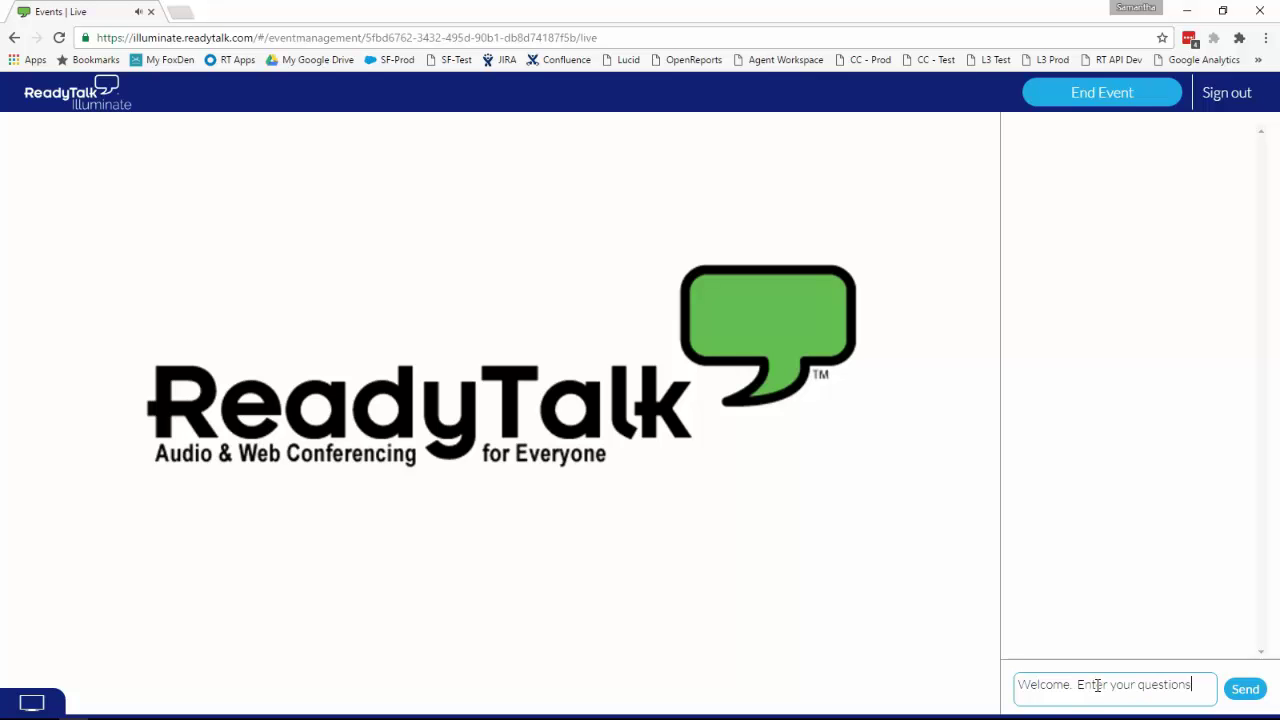
text( in the chat interface.)
key(Return)
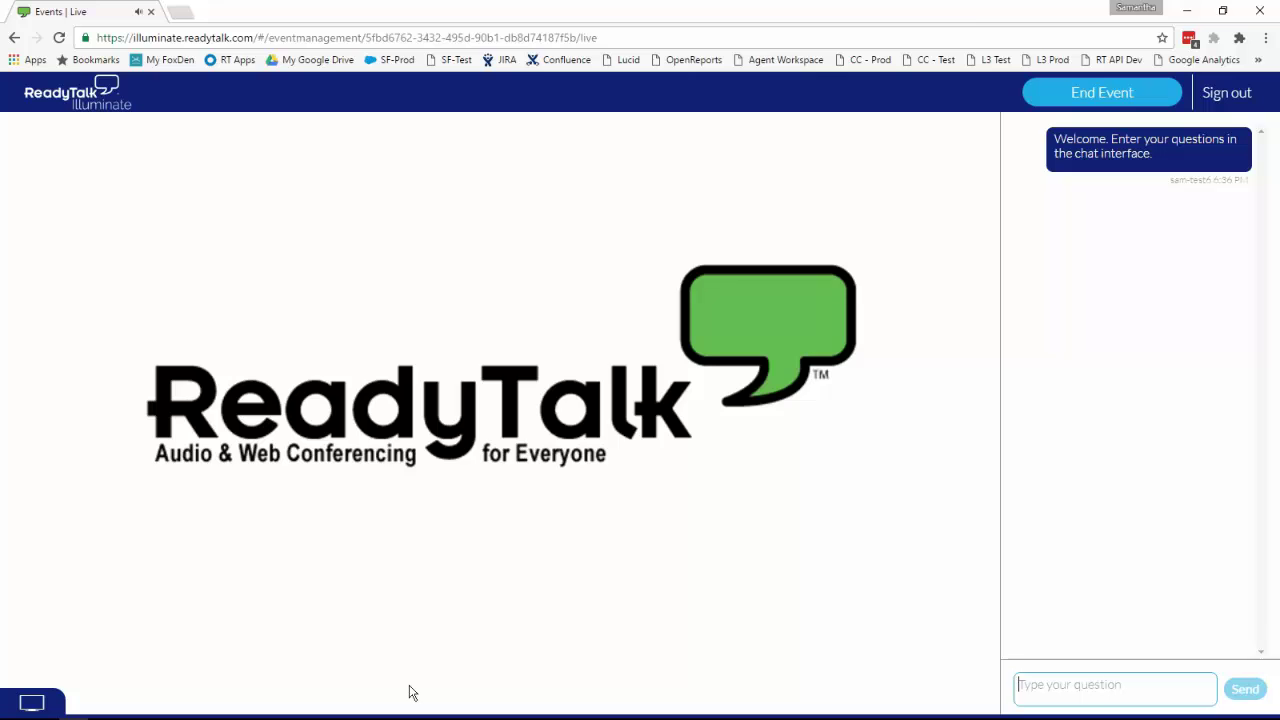
key(alt+Tab)
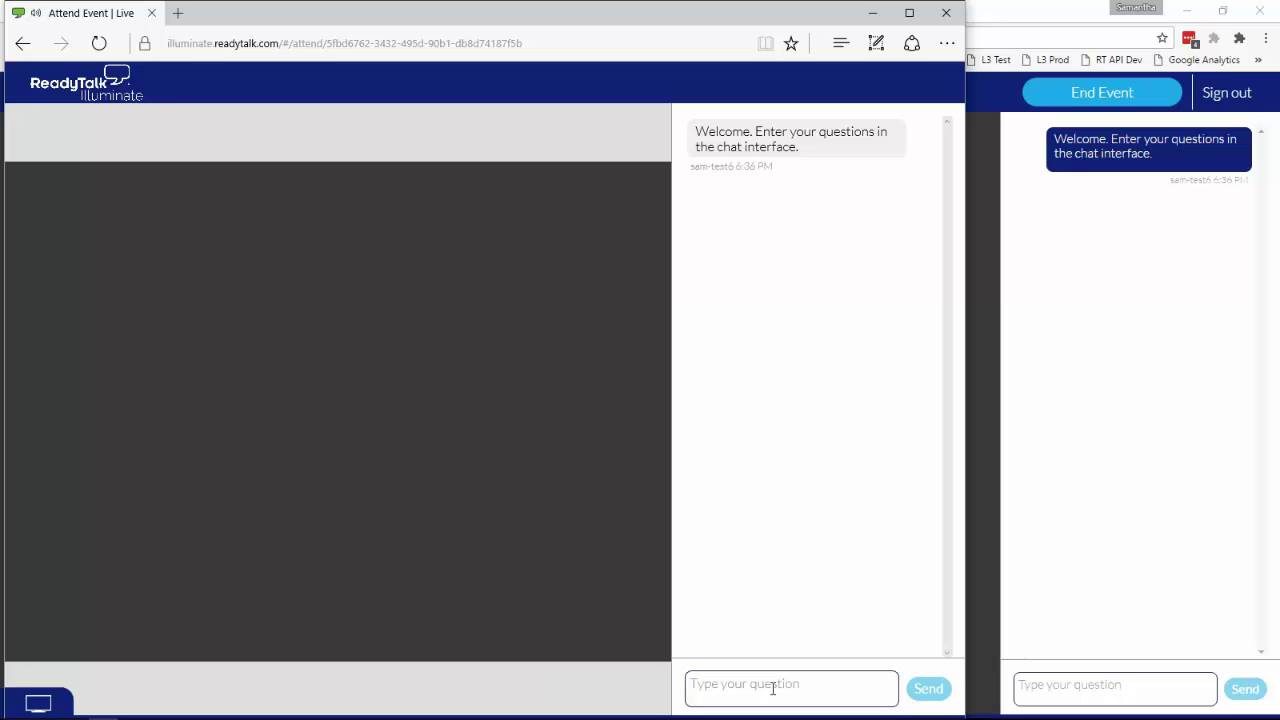
Step: As the attendee, post 'Webinars - what is their future?' and 'Questionable comment' in the chat
click(771, 685)
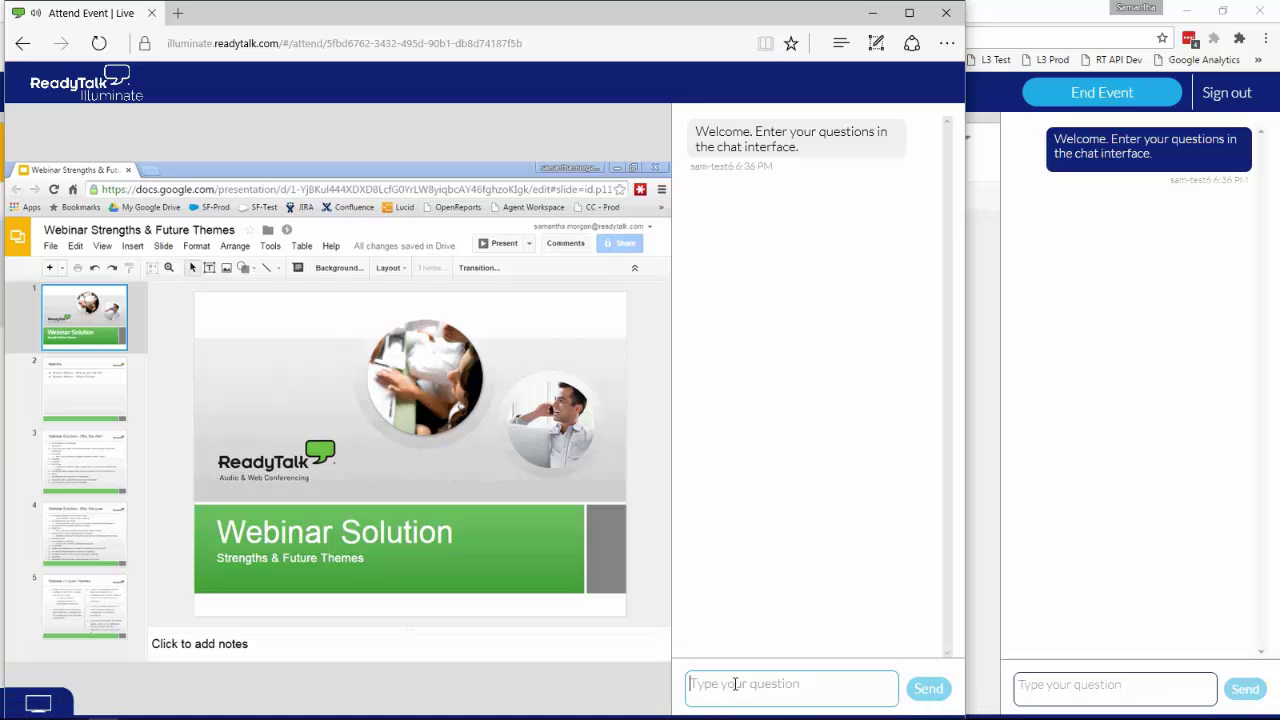
text(Q&)
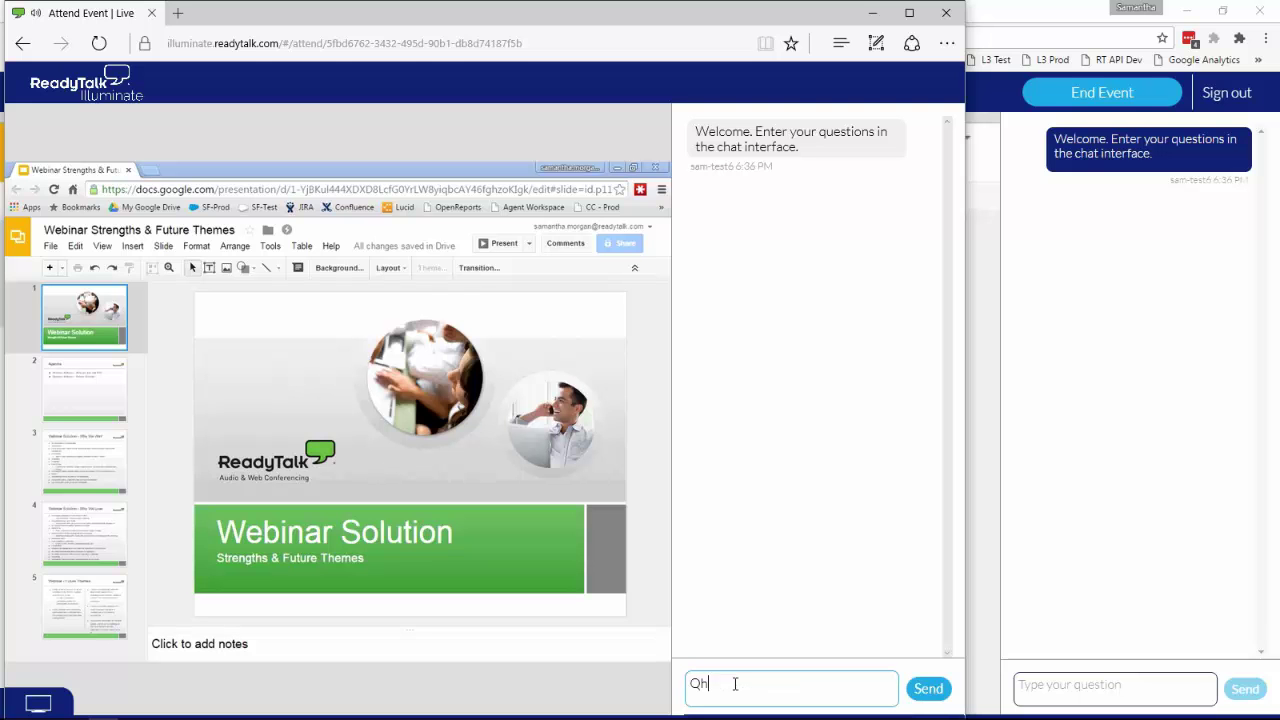
key(BackSpace)
key(BackSpace)
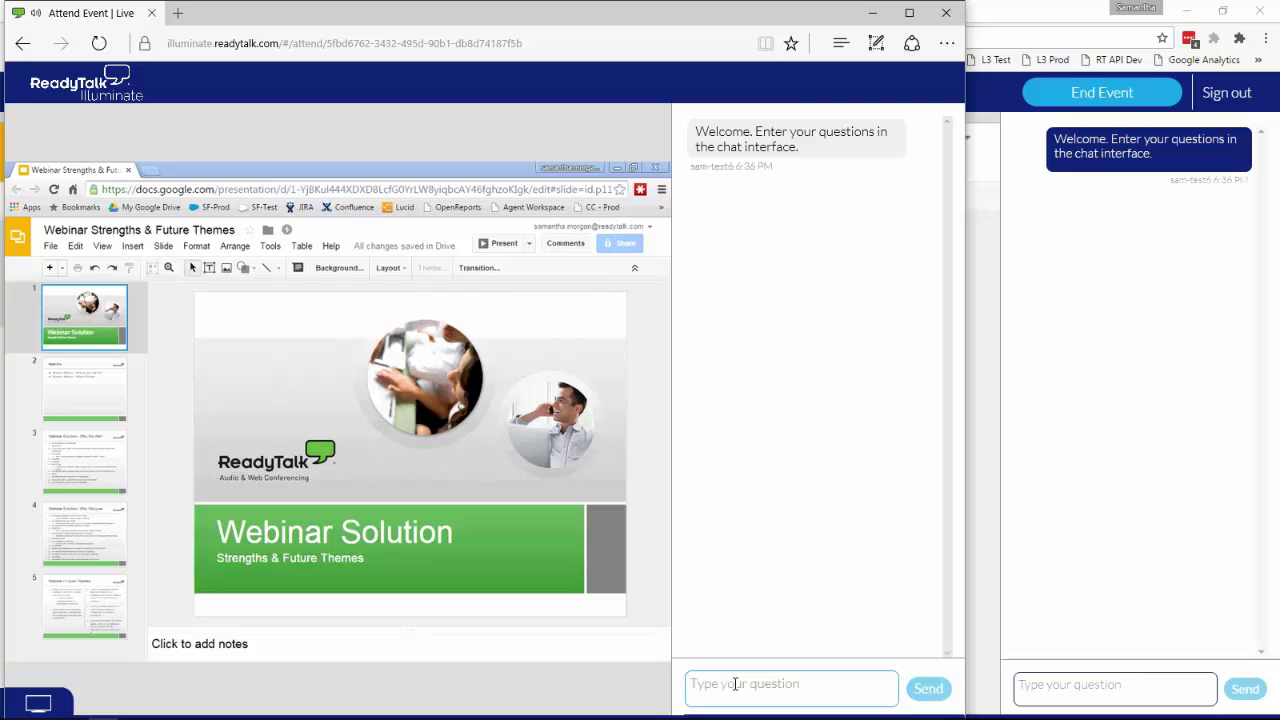
text(Webinars -)
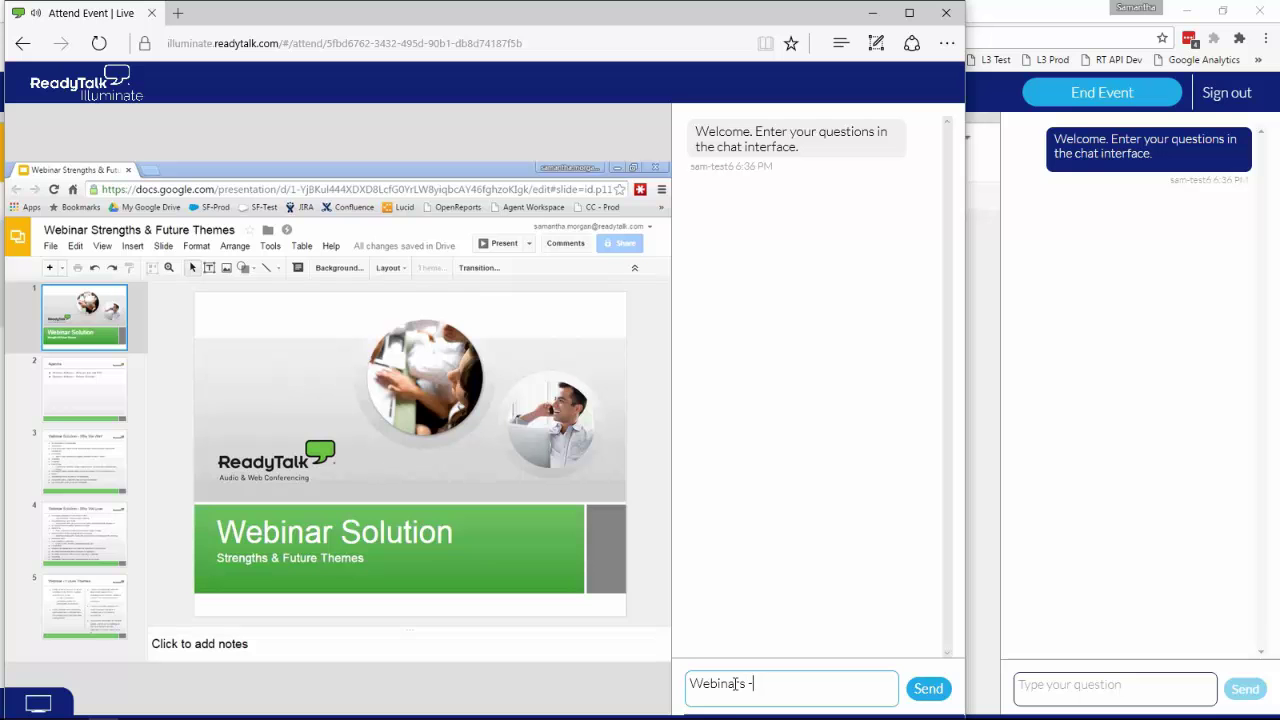
text( what is their future?)
key(Return)
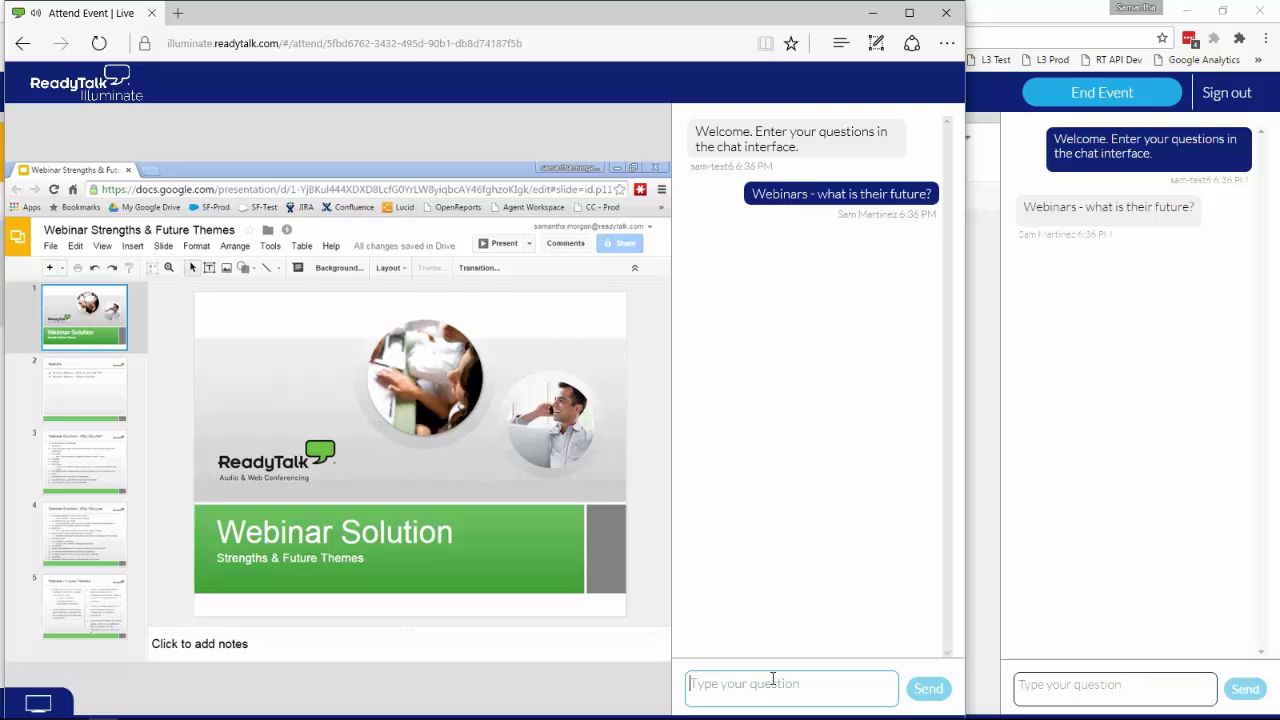
text(Quest)
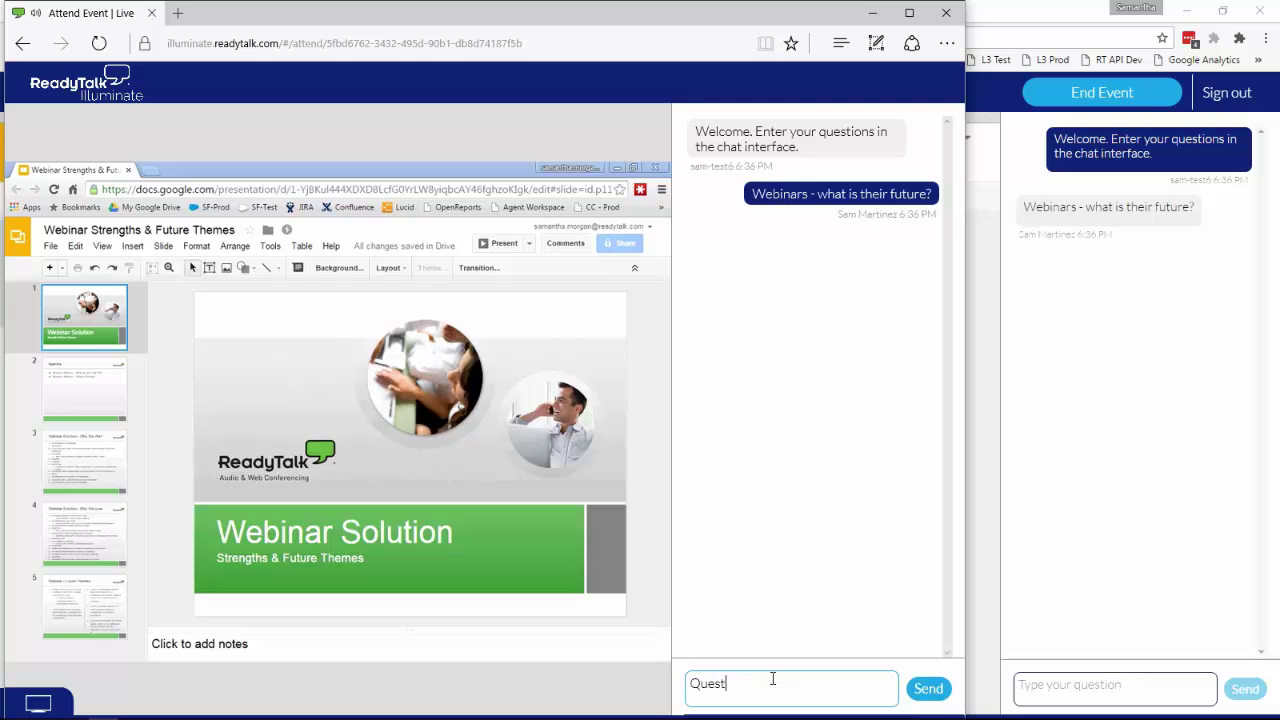
text(ionable comment)
click(926, 688)
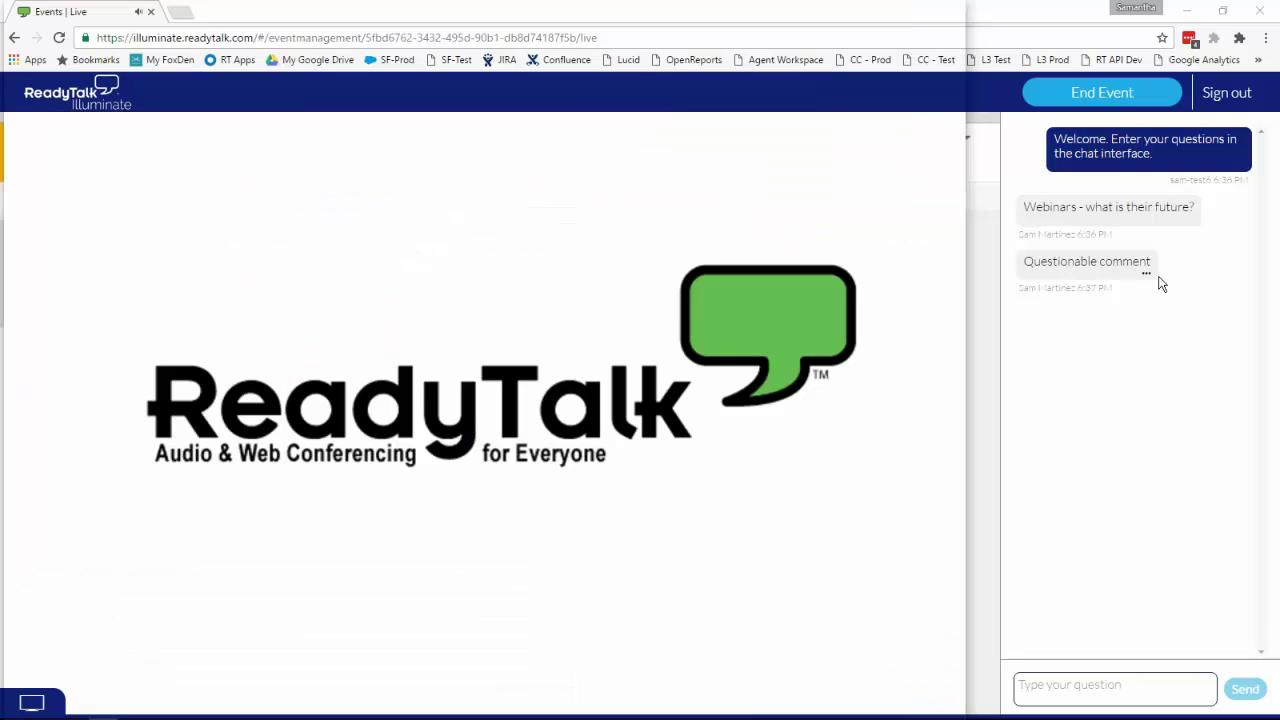
Step: Hide 'Questionable comment' from the host chat, verify it on the attendee side, then return to the host
click(1147, 273)
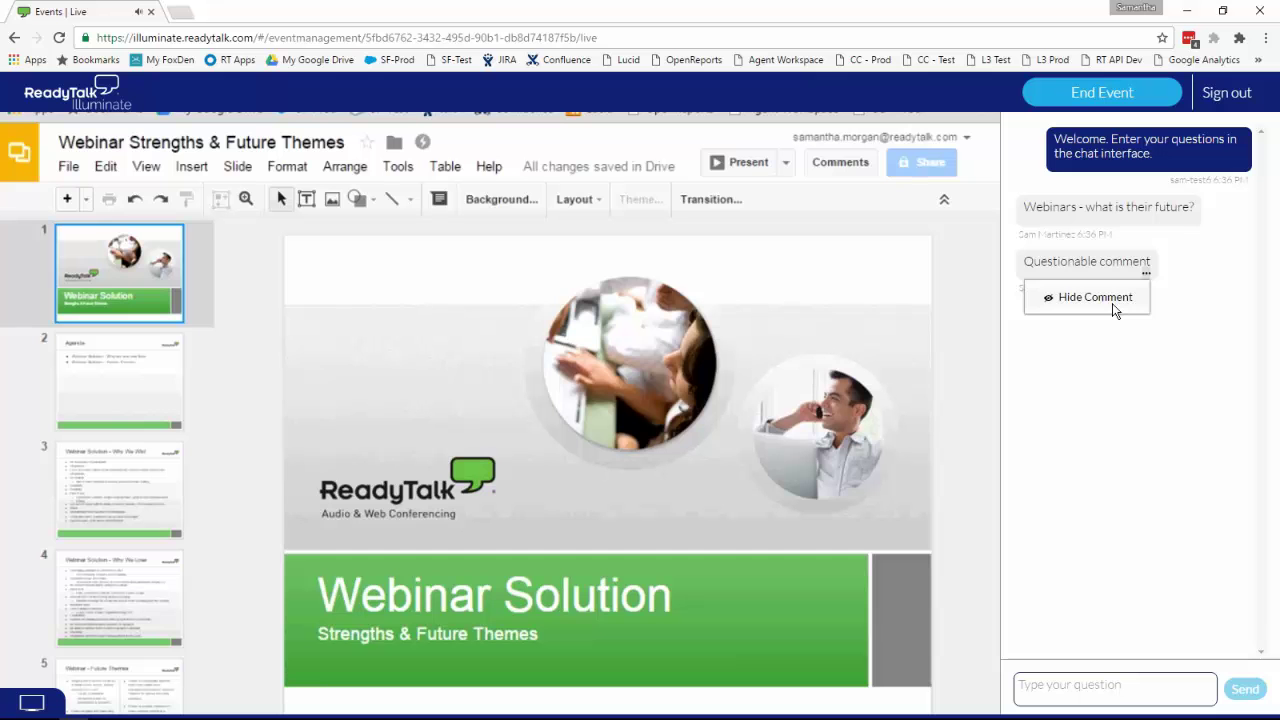
click(1114, 308)
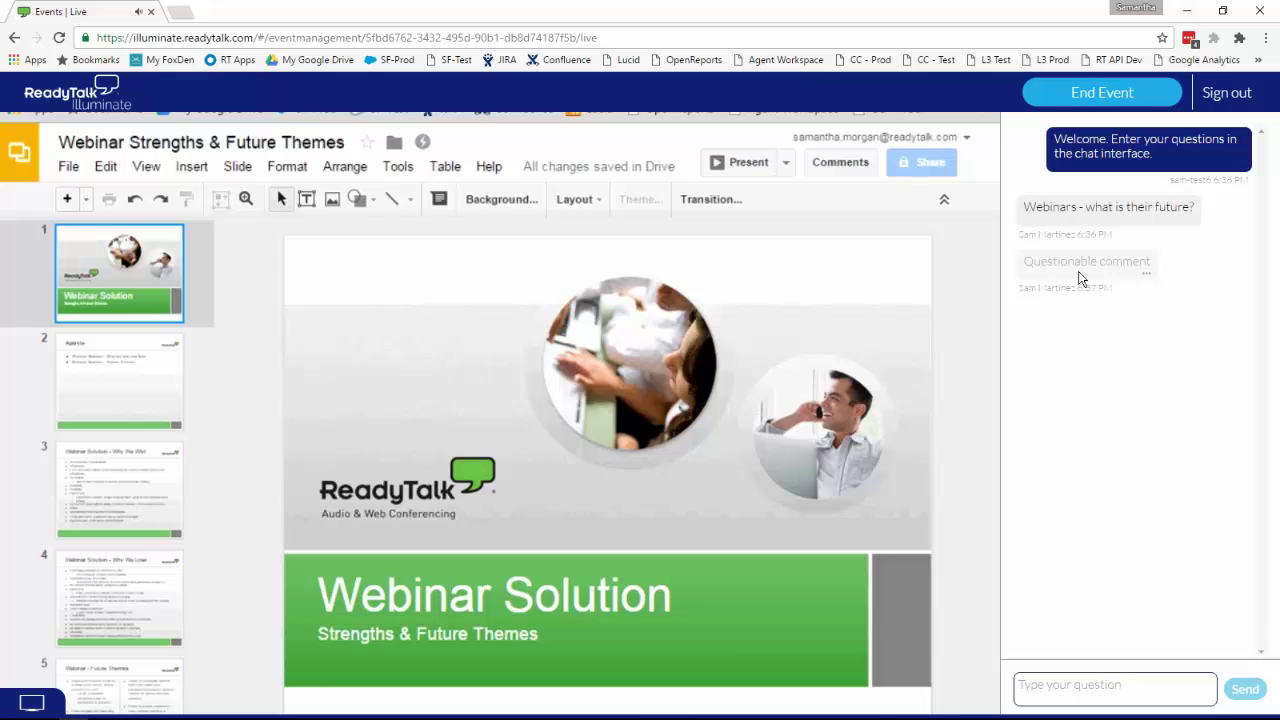
key(alt+Tab)
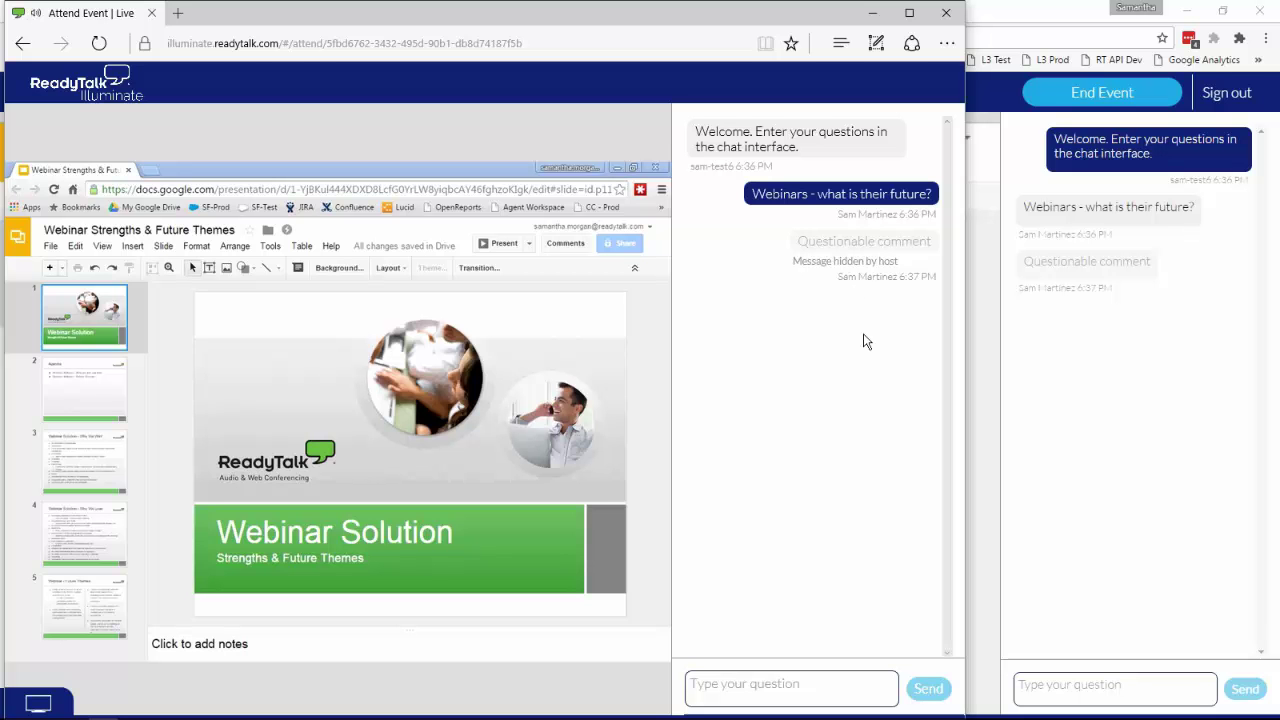
click(1064, 425)
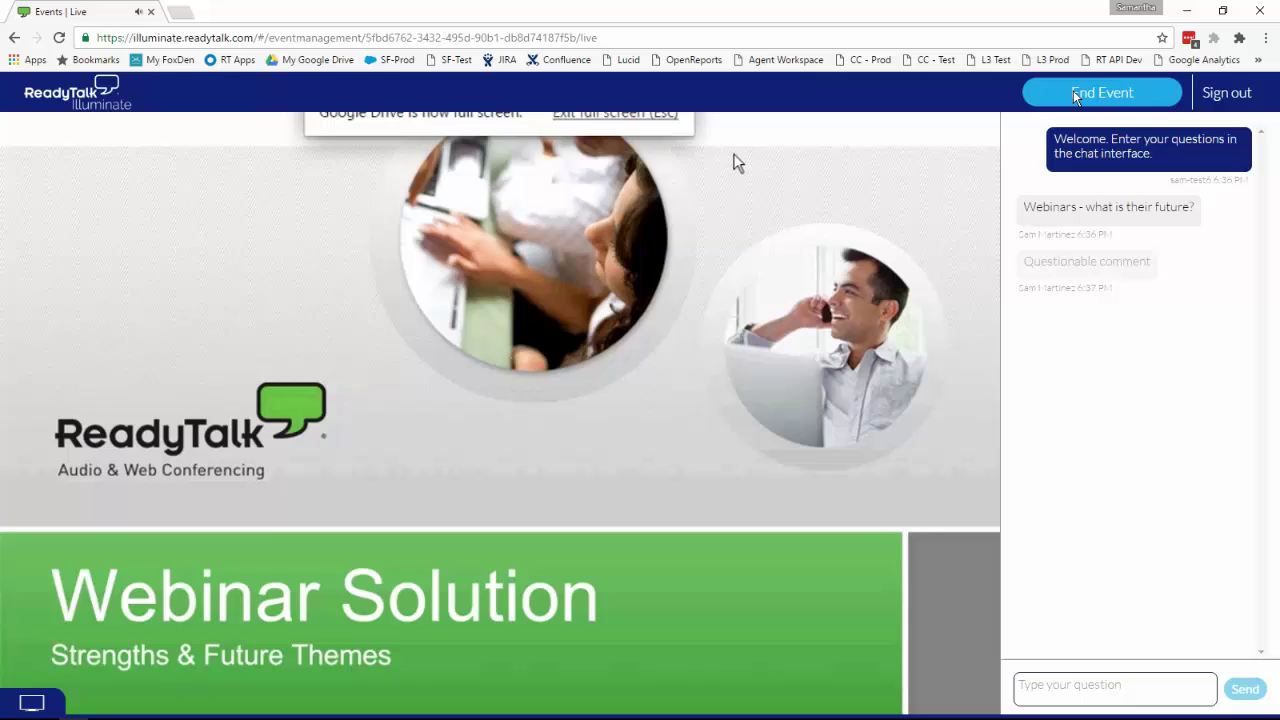
Step: End My Event #1 and go from the thank-you page to its Past Event Details
click(1075, 92)
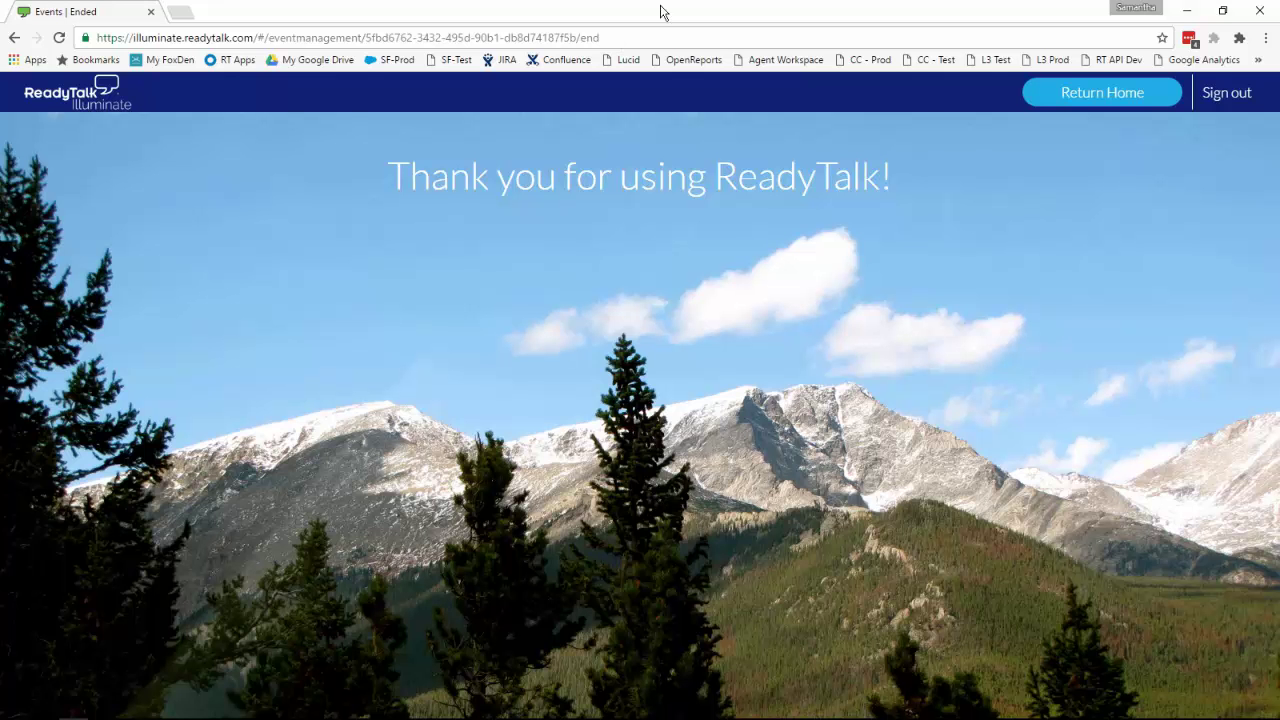
click(92, 95)
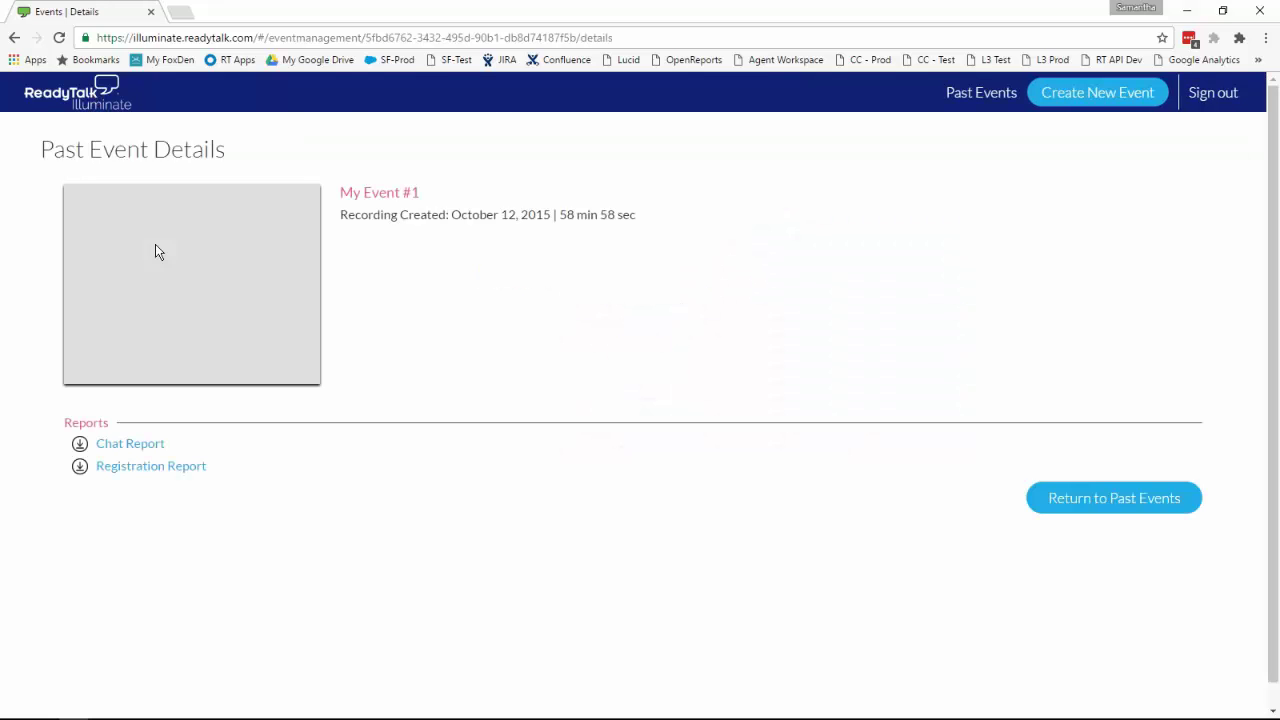